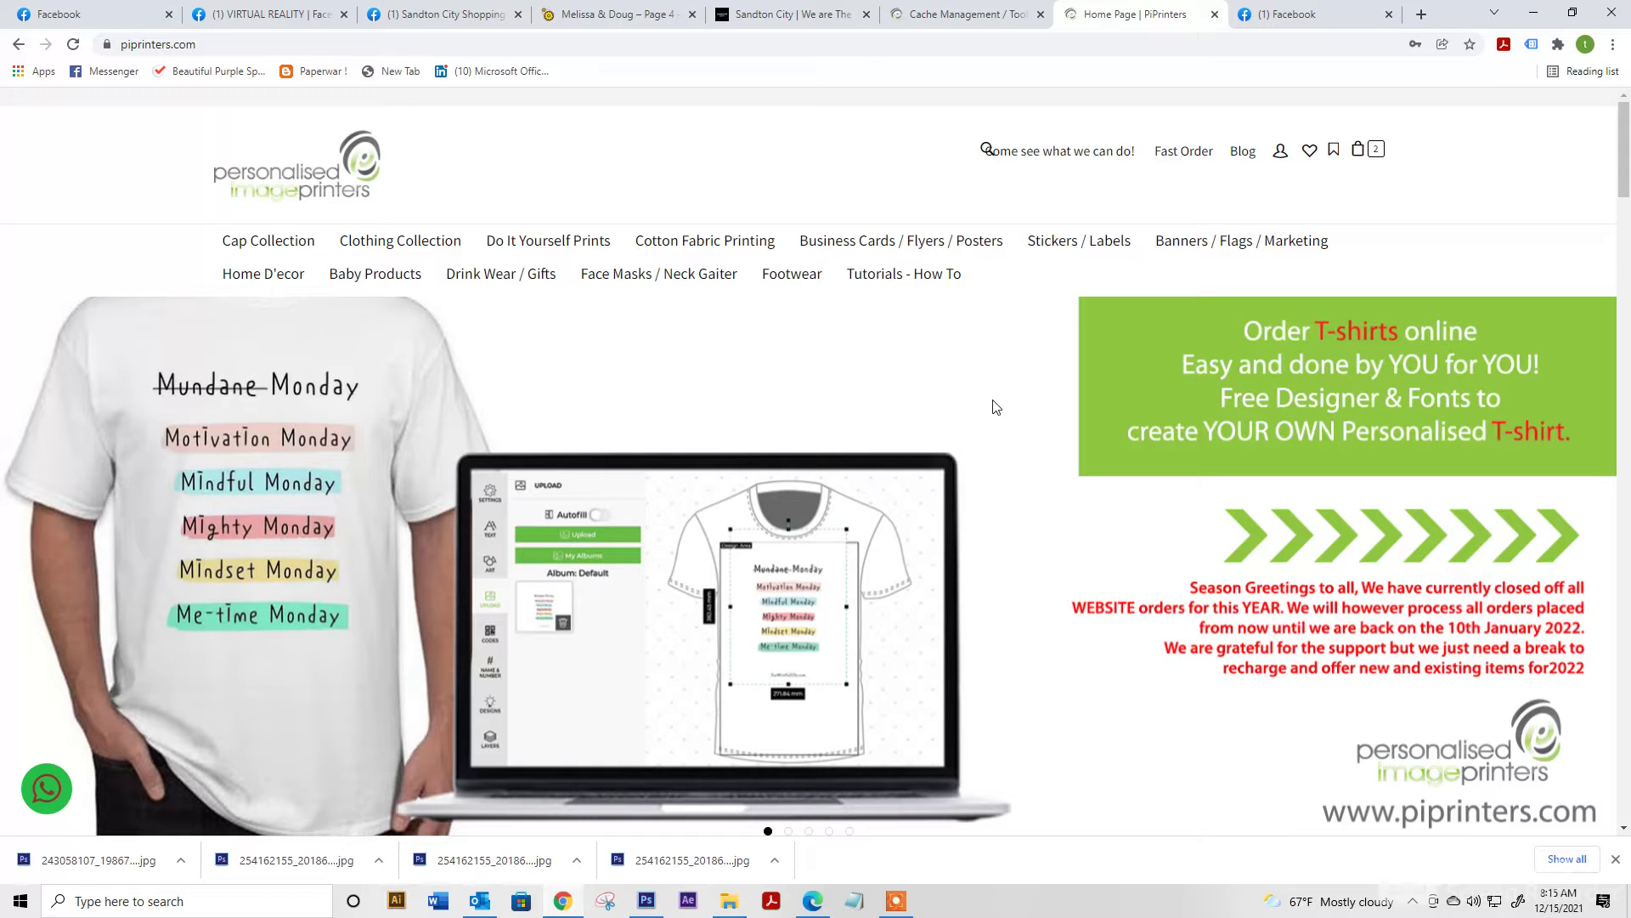
Open the Custom DTF, DTF-UV Sheets category and the 570mm x 300mm Direct to Film product
{"action": "mouse_move", "coordinate": [561, 246]}
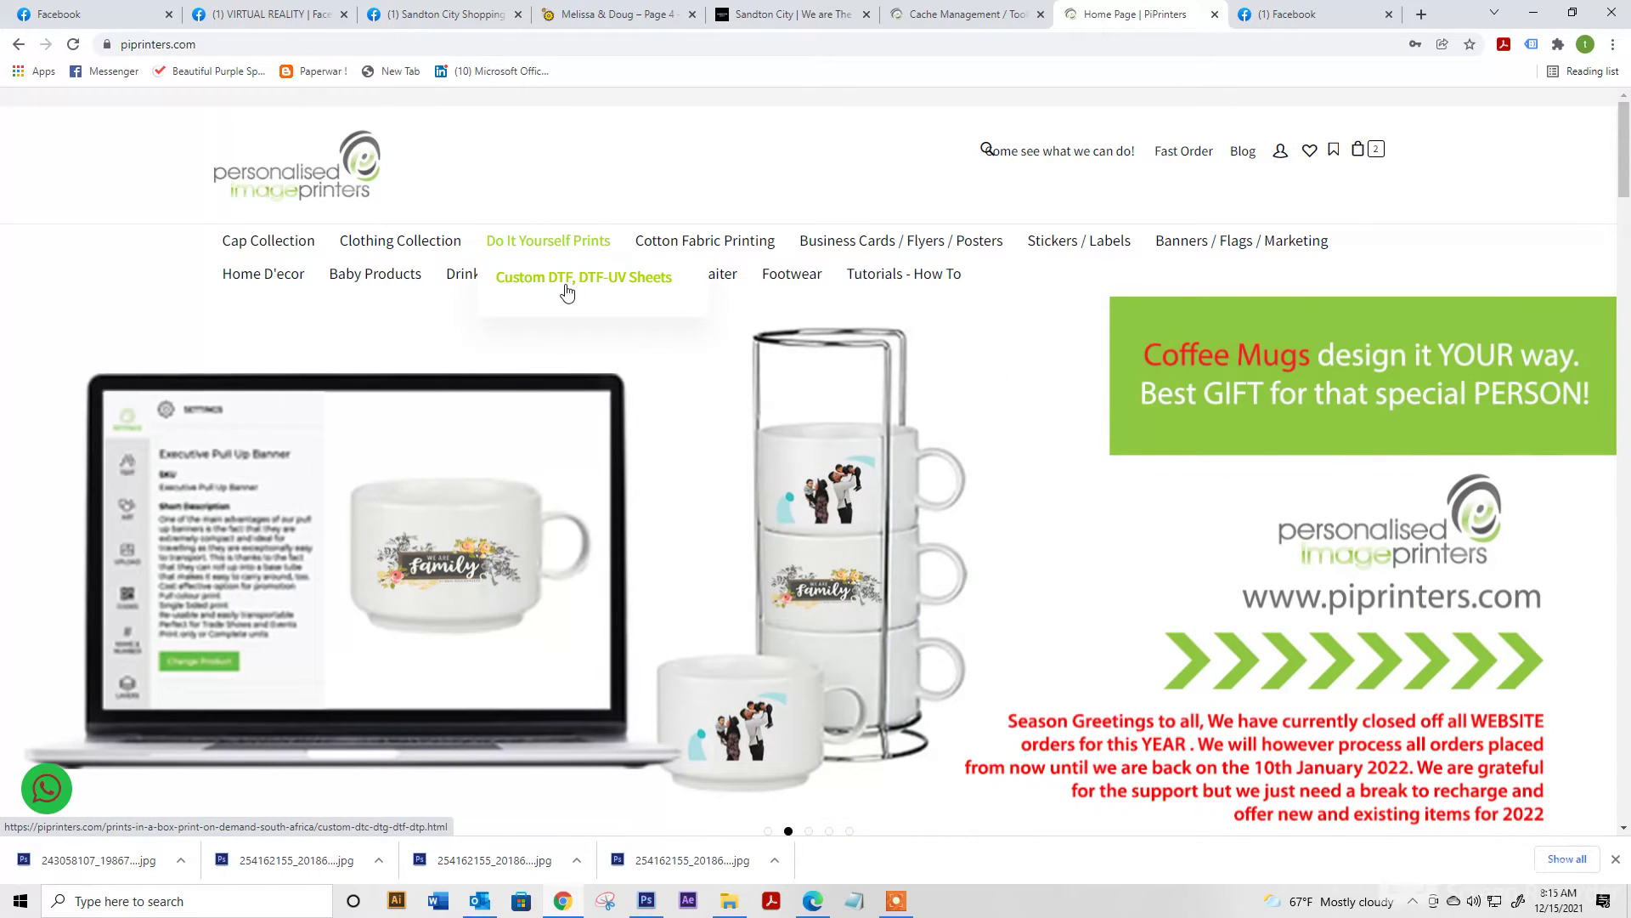
{"action": "left_click", "coordinate": [571, 286]}
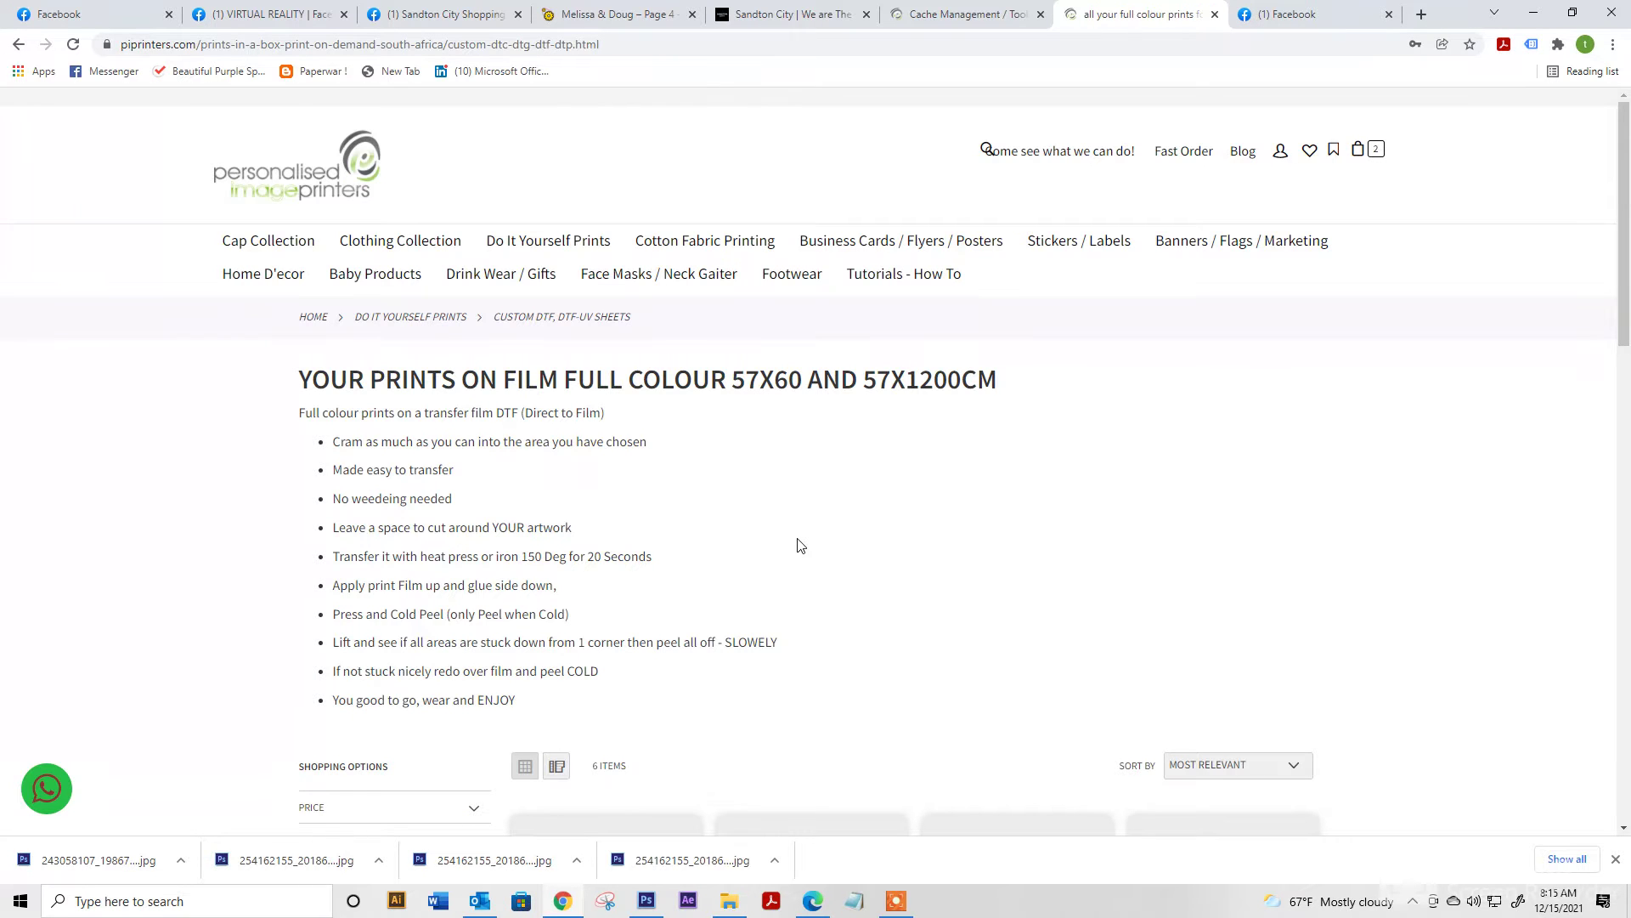
{"action": "scroll", "coordinate": [798, 545], "scroll_direction": "down", "scroll_amount": 5}
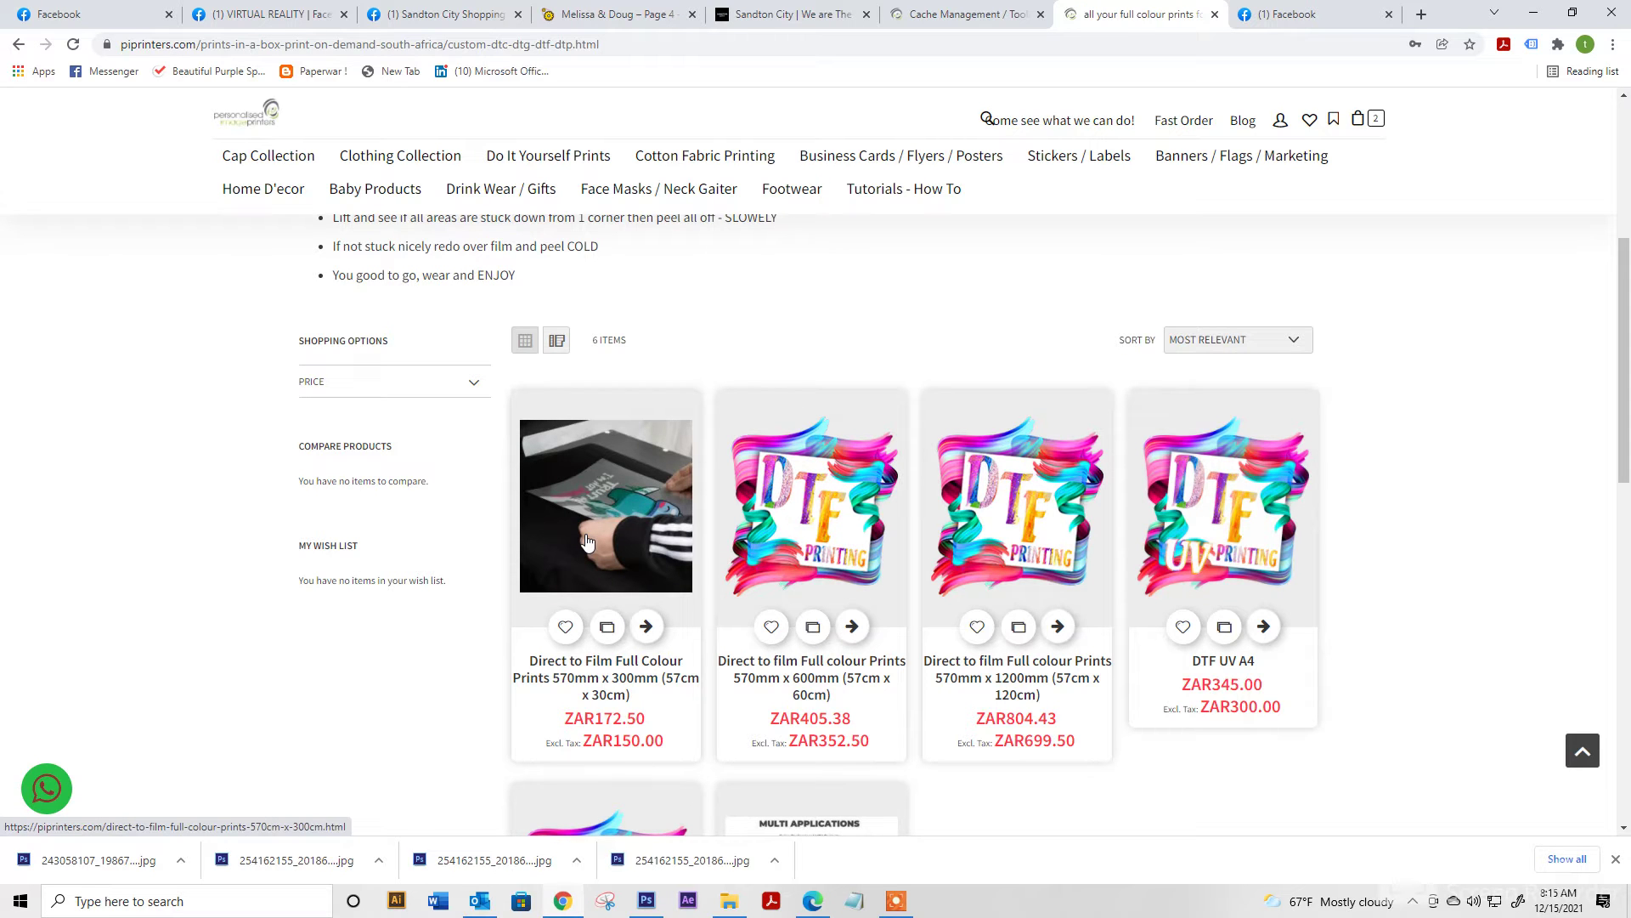
{"action": "left_click", "coordinate": [586, 542]}
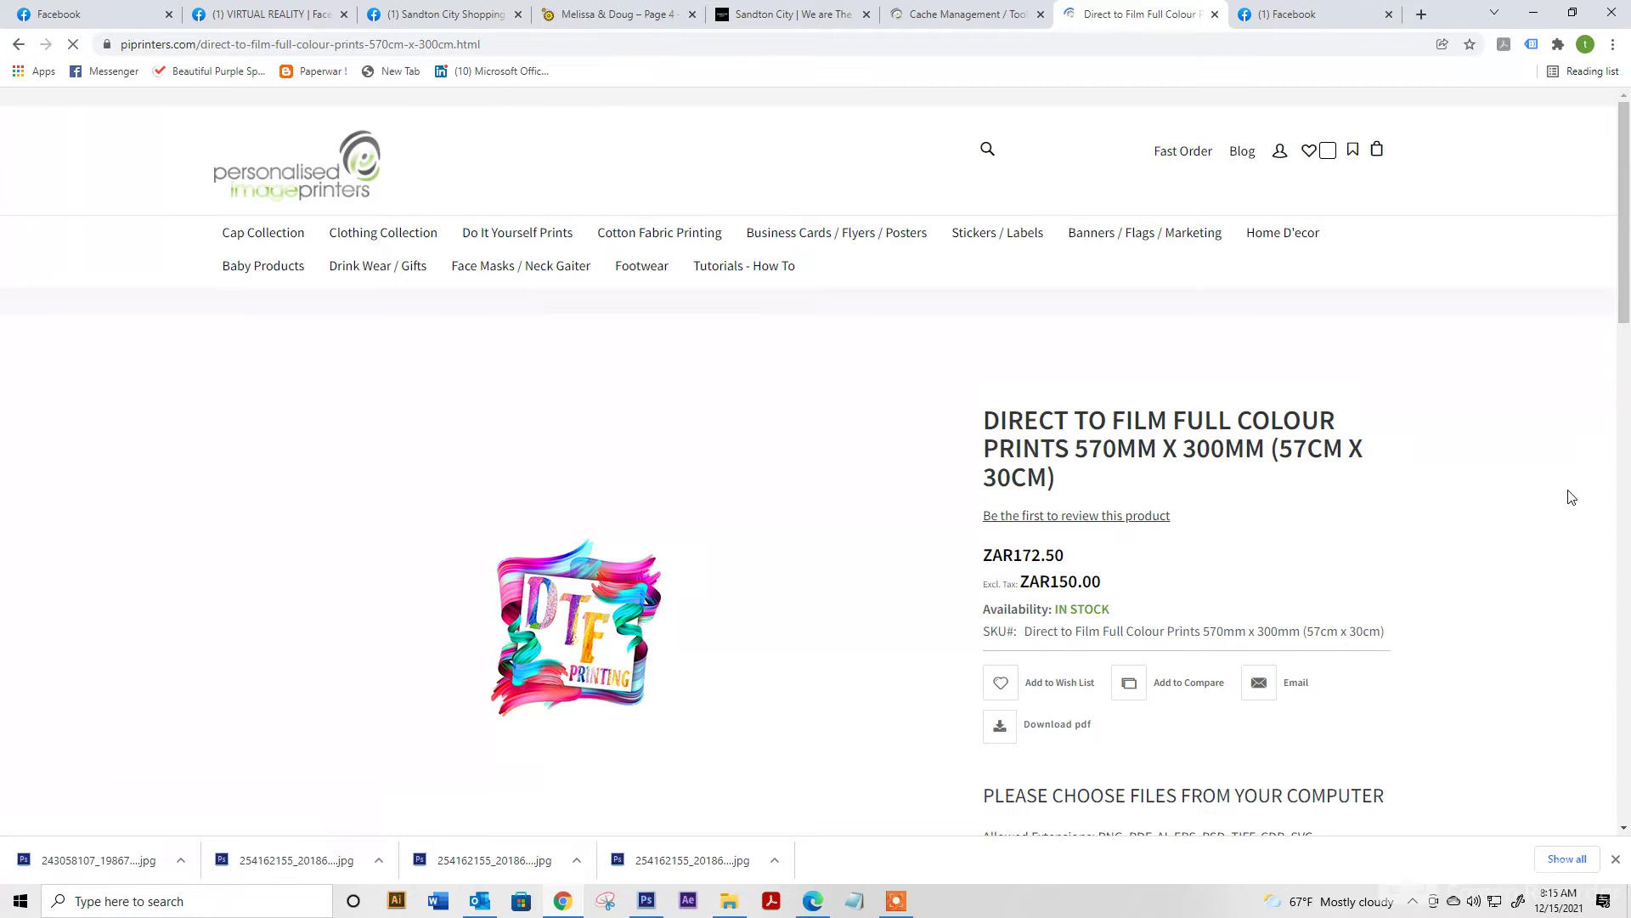
{"action": "scroll", "coordinate": [1563, 509], "scroll_direction": "down", "scroll_amount": 3}
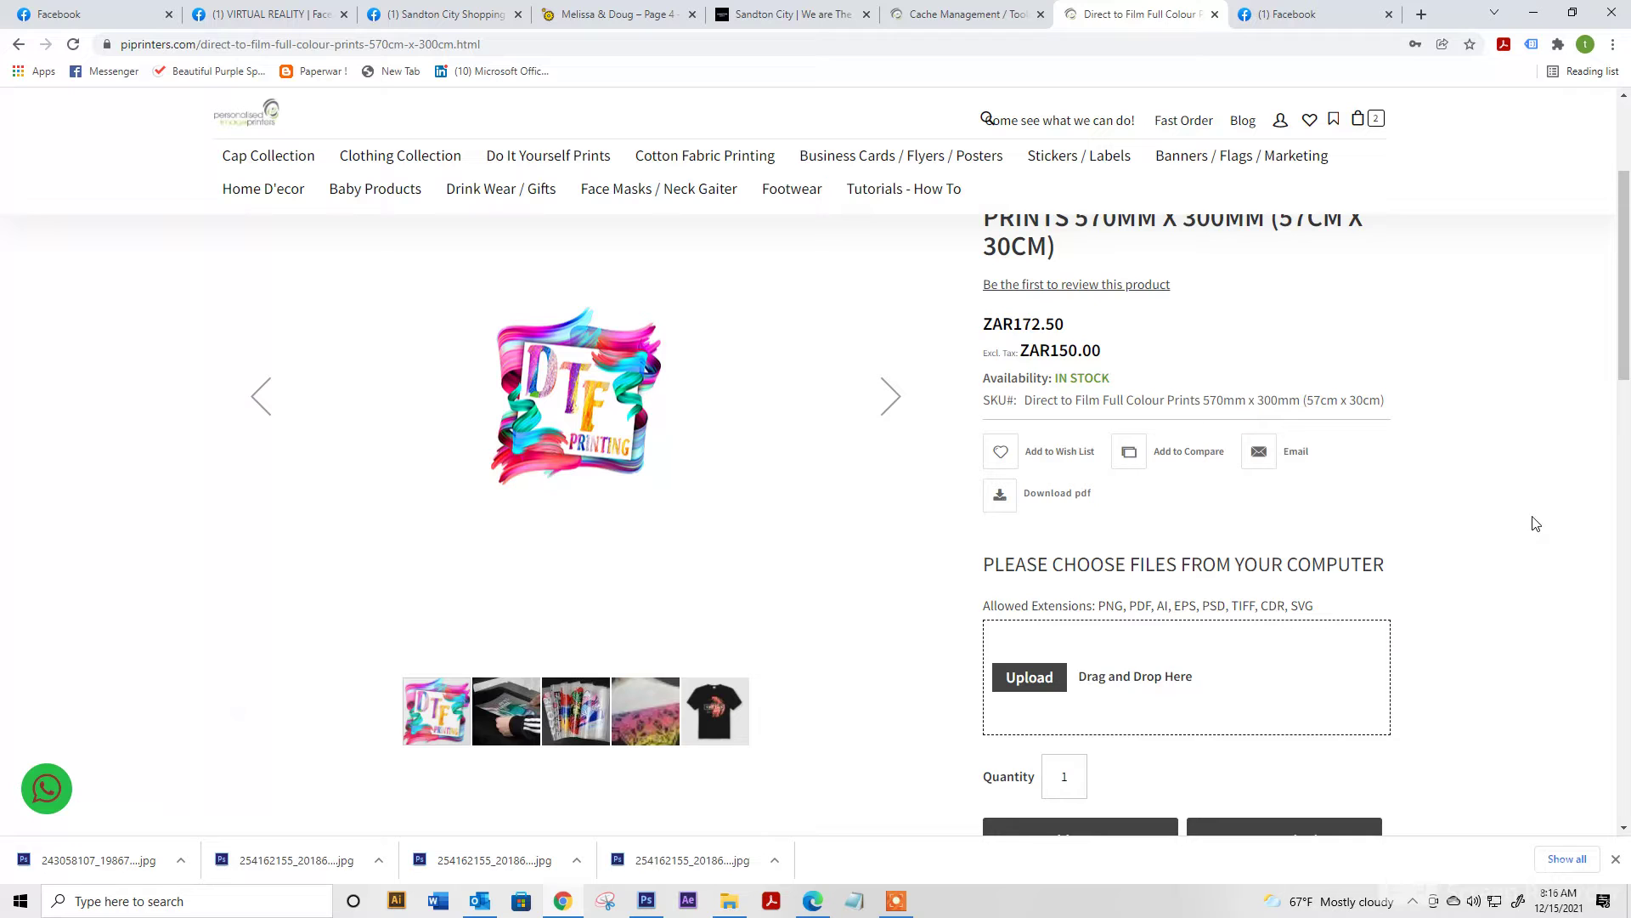
{"action": "scroll", "coordinate": [1536, 523], "scroll_direction": "down", "scroll_amount": 1}
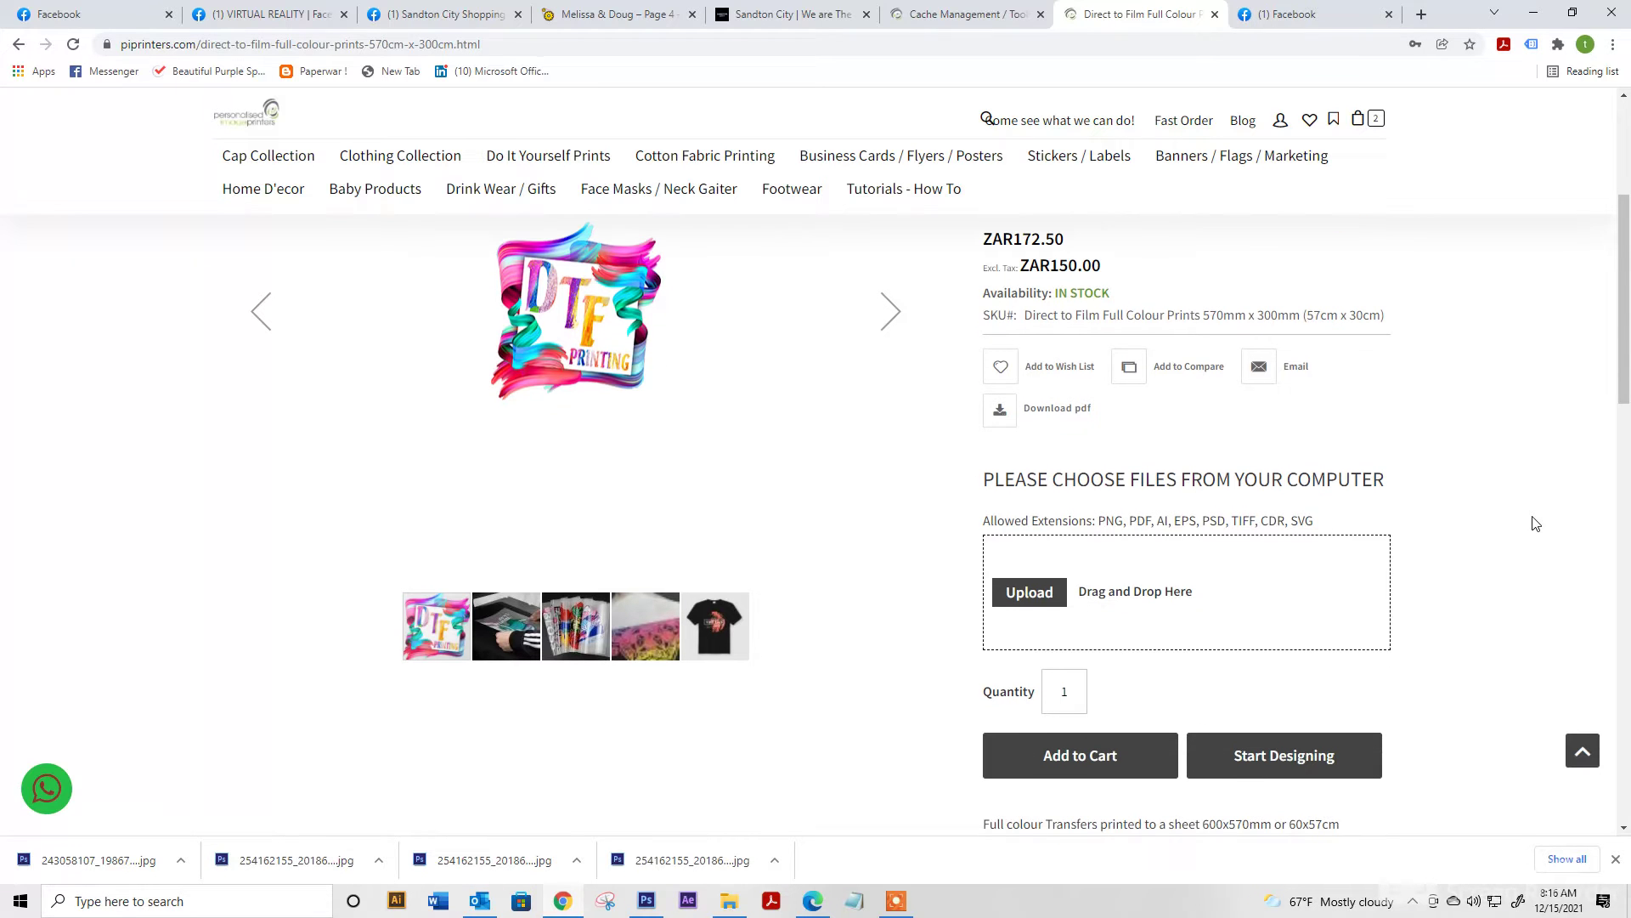
{"action": "left_click", "coordinate": [1044, 585]}
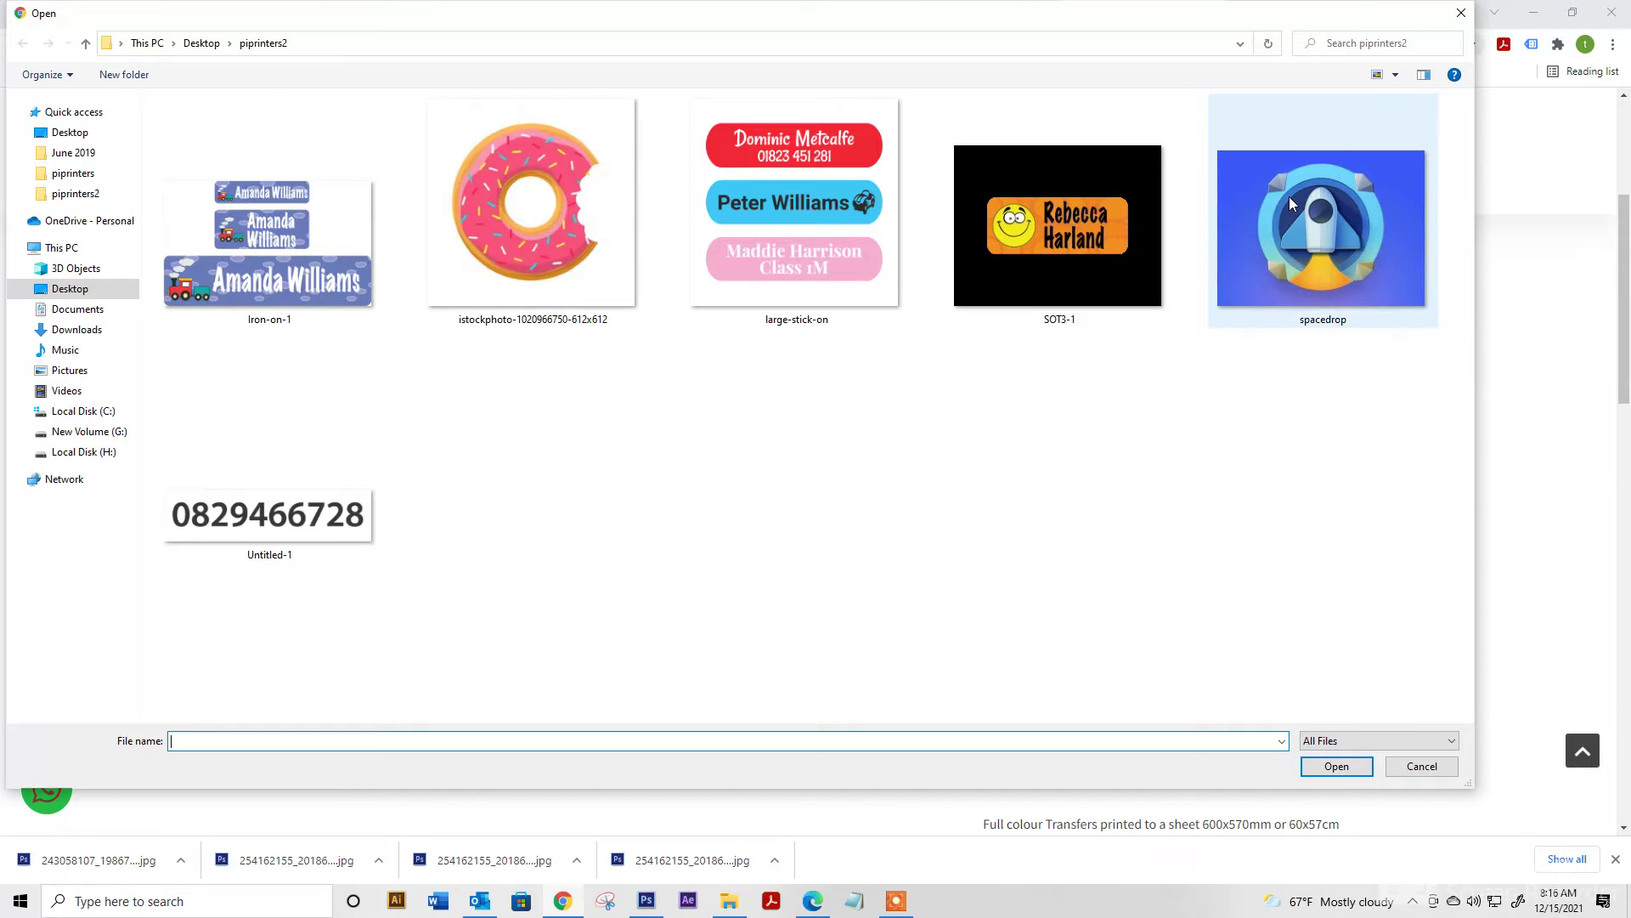
{"action": "double_click", "coordinate": [1288, 197]}
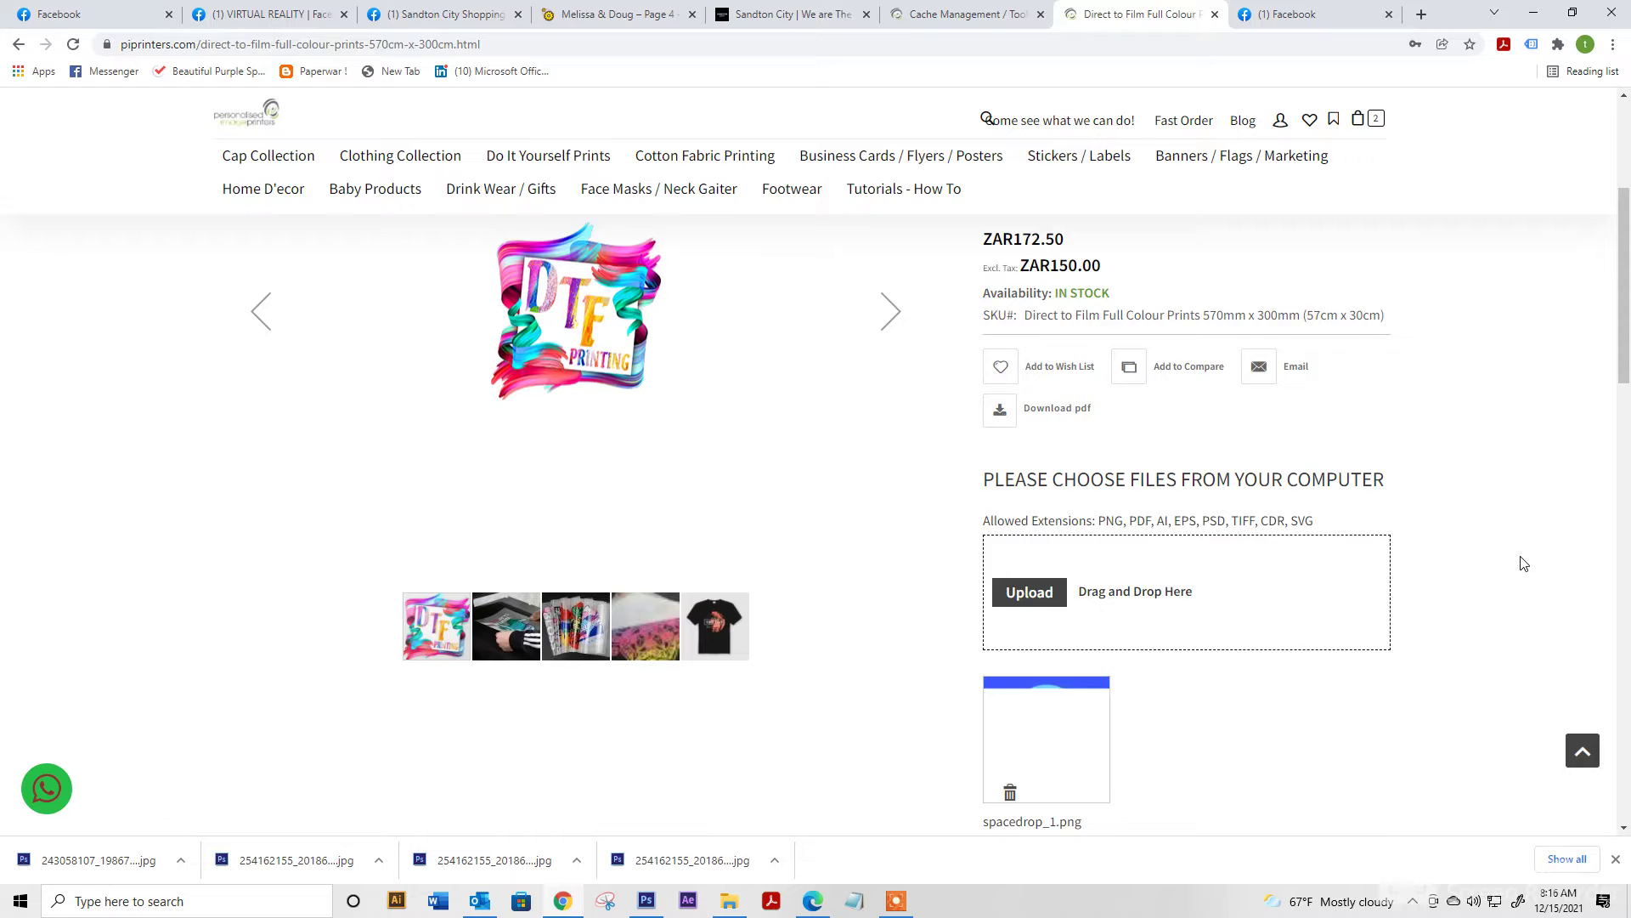
{"action": "scroll", "coordinate": [1524, 563], "scroll_direction": "down", "scroll_amount": 2}
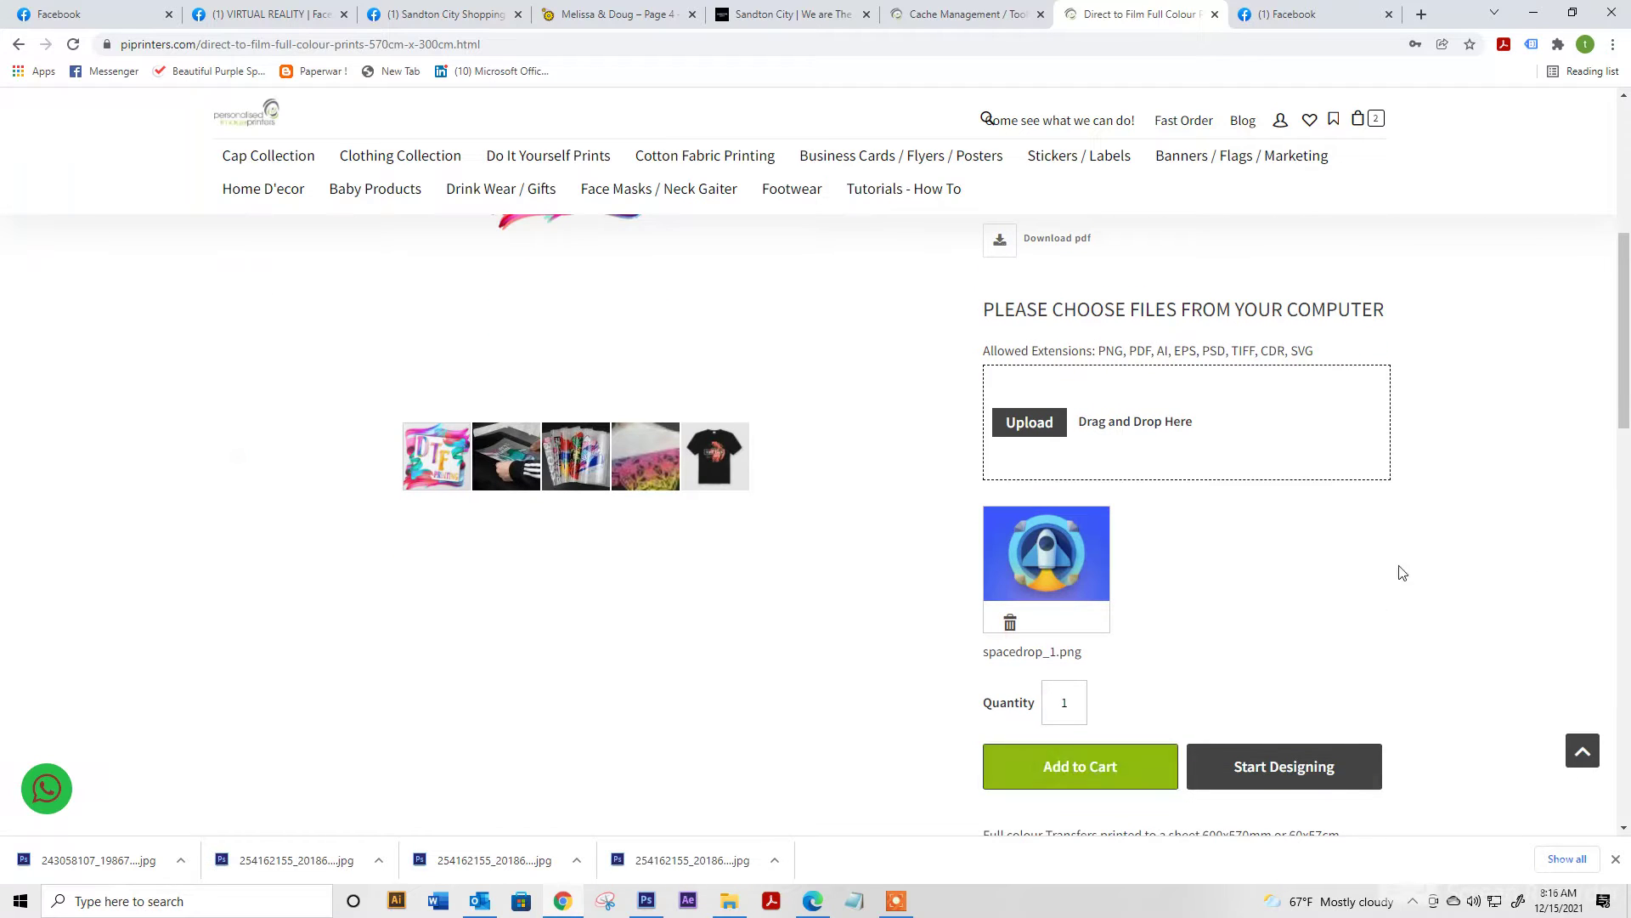
{"action": "key", "text": "F5"}
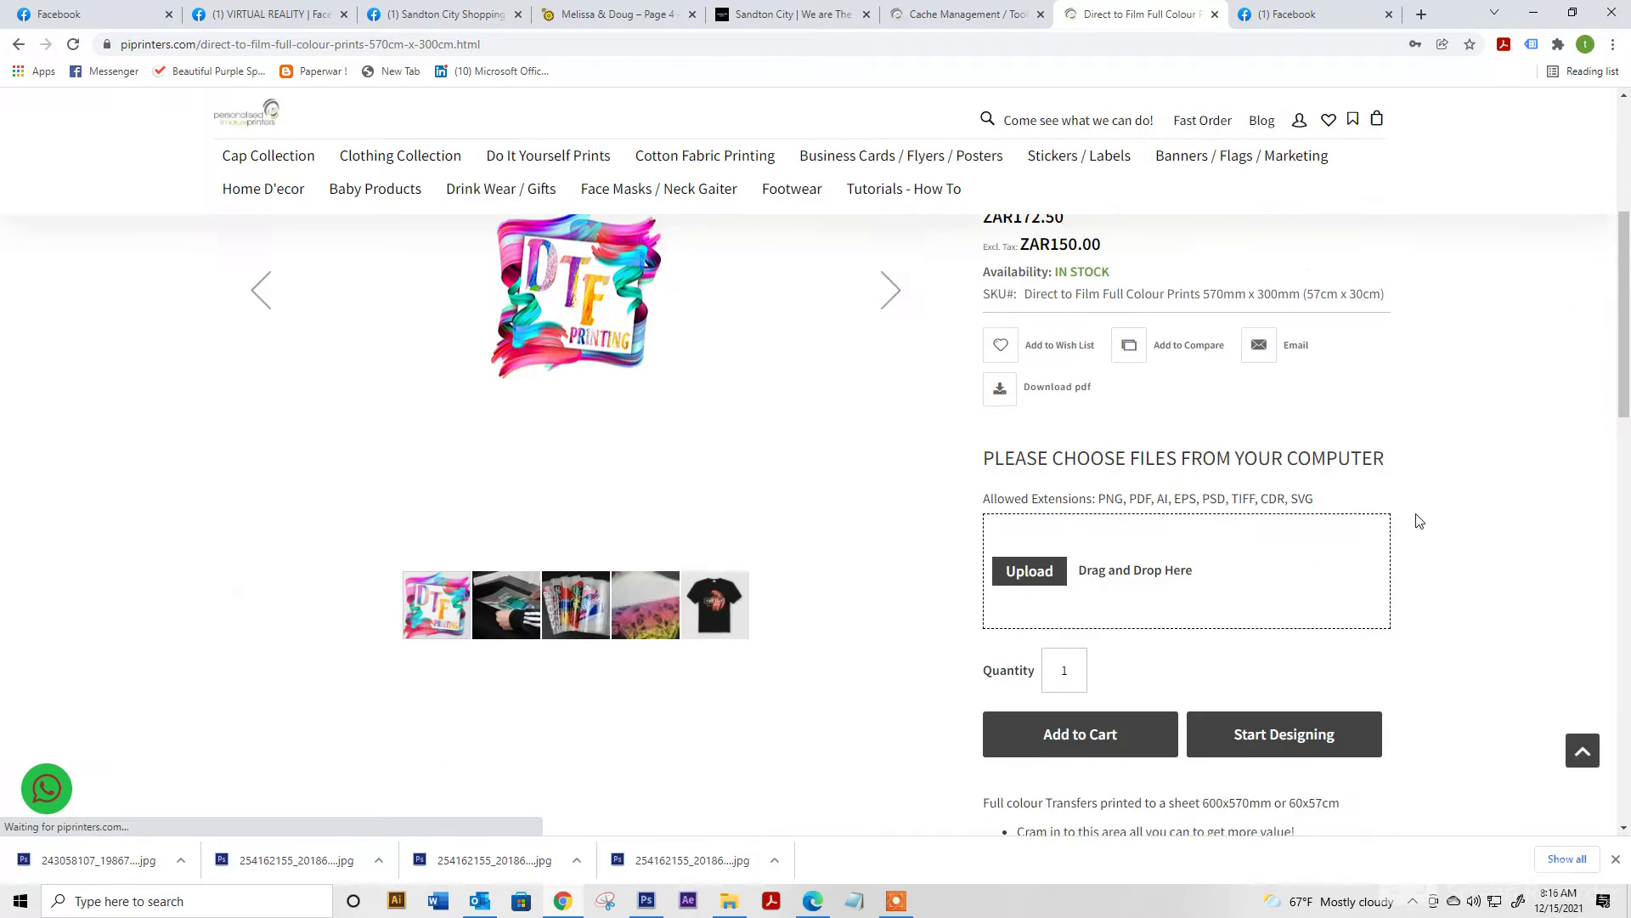
Start the online designer and browse the Shapes category of the art library
{"action": "left_click", "coordinate": [1352, 553]}
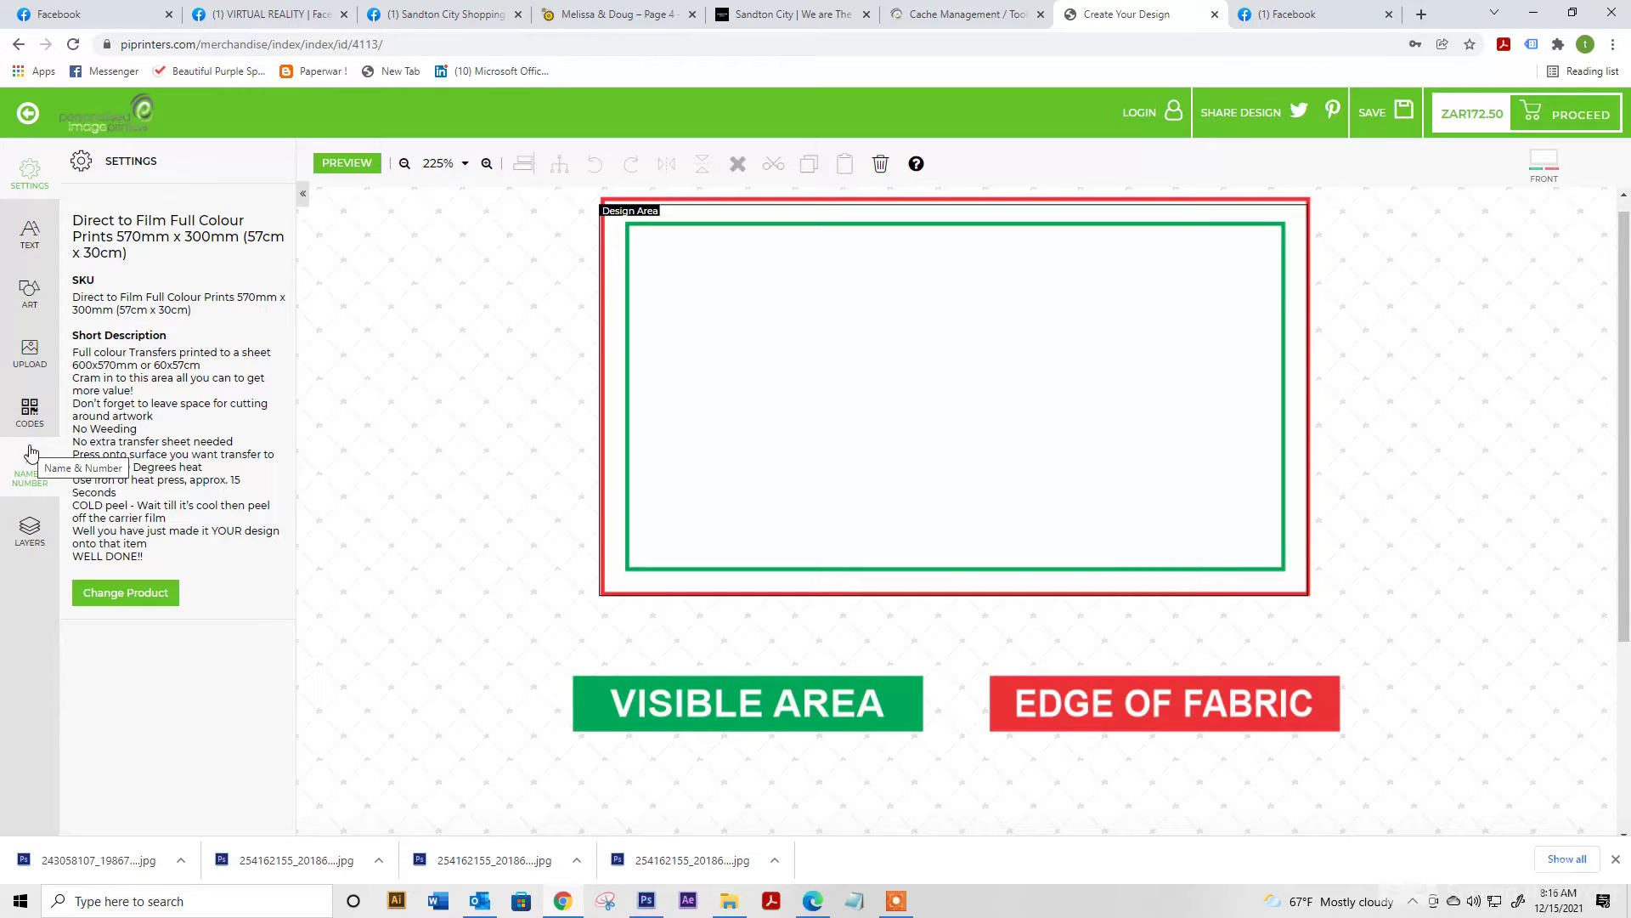
{"action": "left_click", "coordinate": [40, 285]}
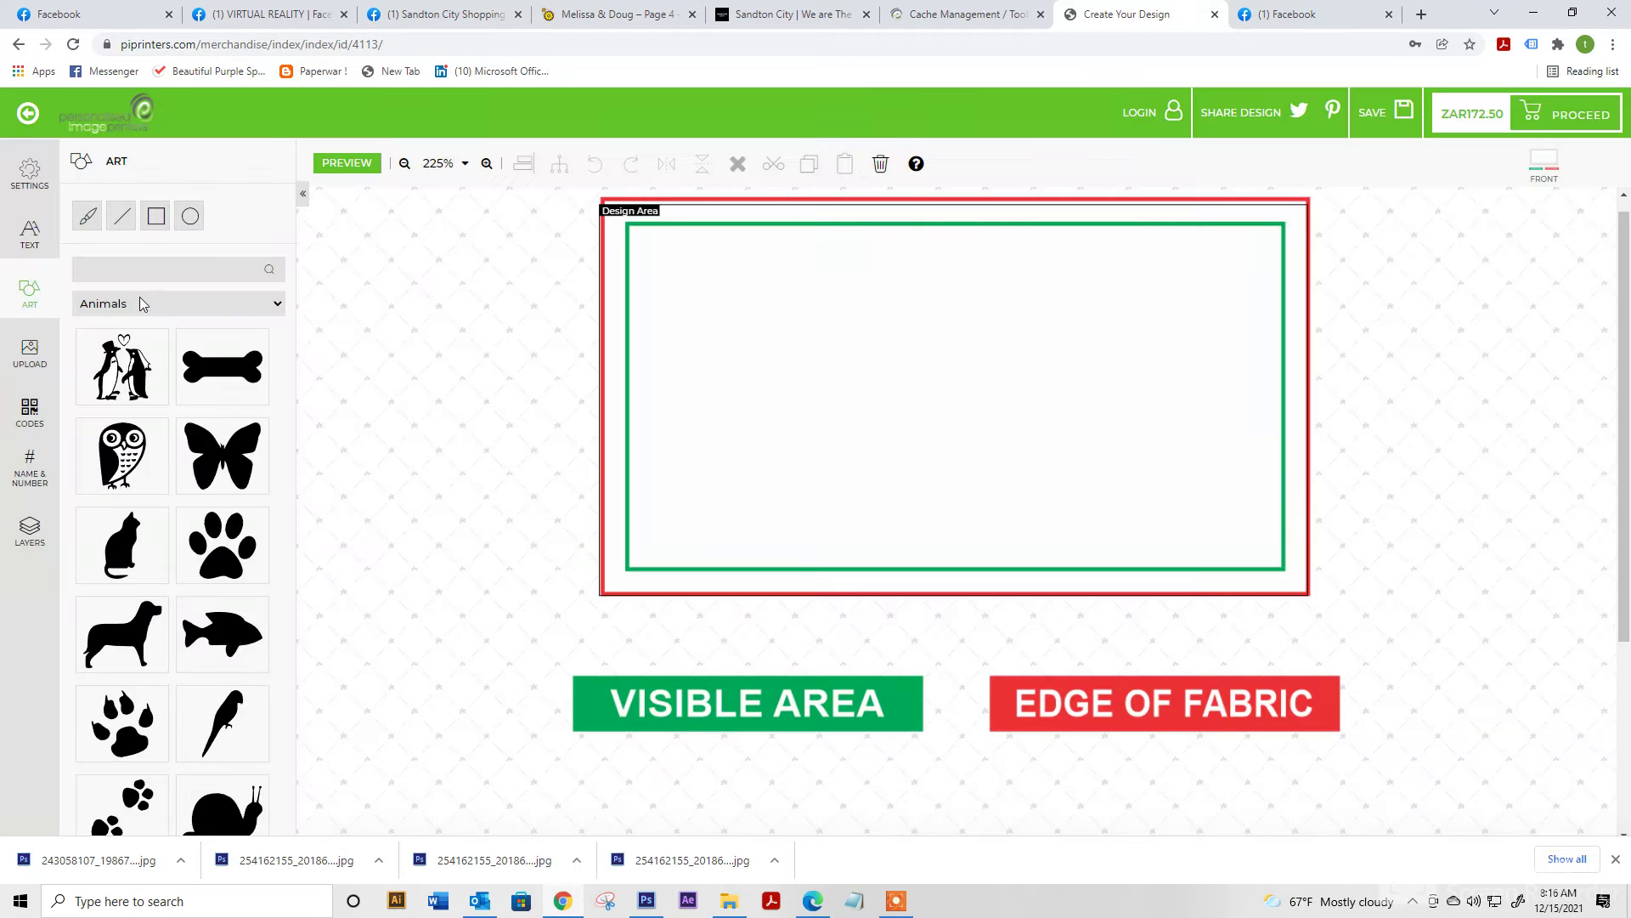
{"action": "left_click", "coordinate": [140, 299]}
{"action": "scroll", "coordinate": [207, 459], "scroll_direction": "down", "scroll_amount": 2}
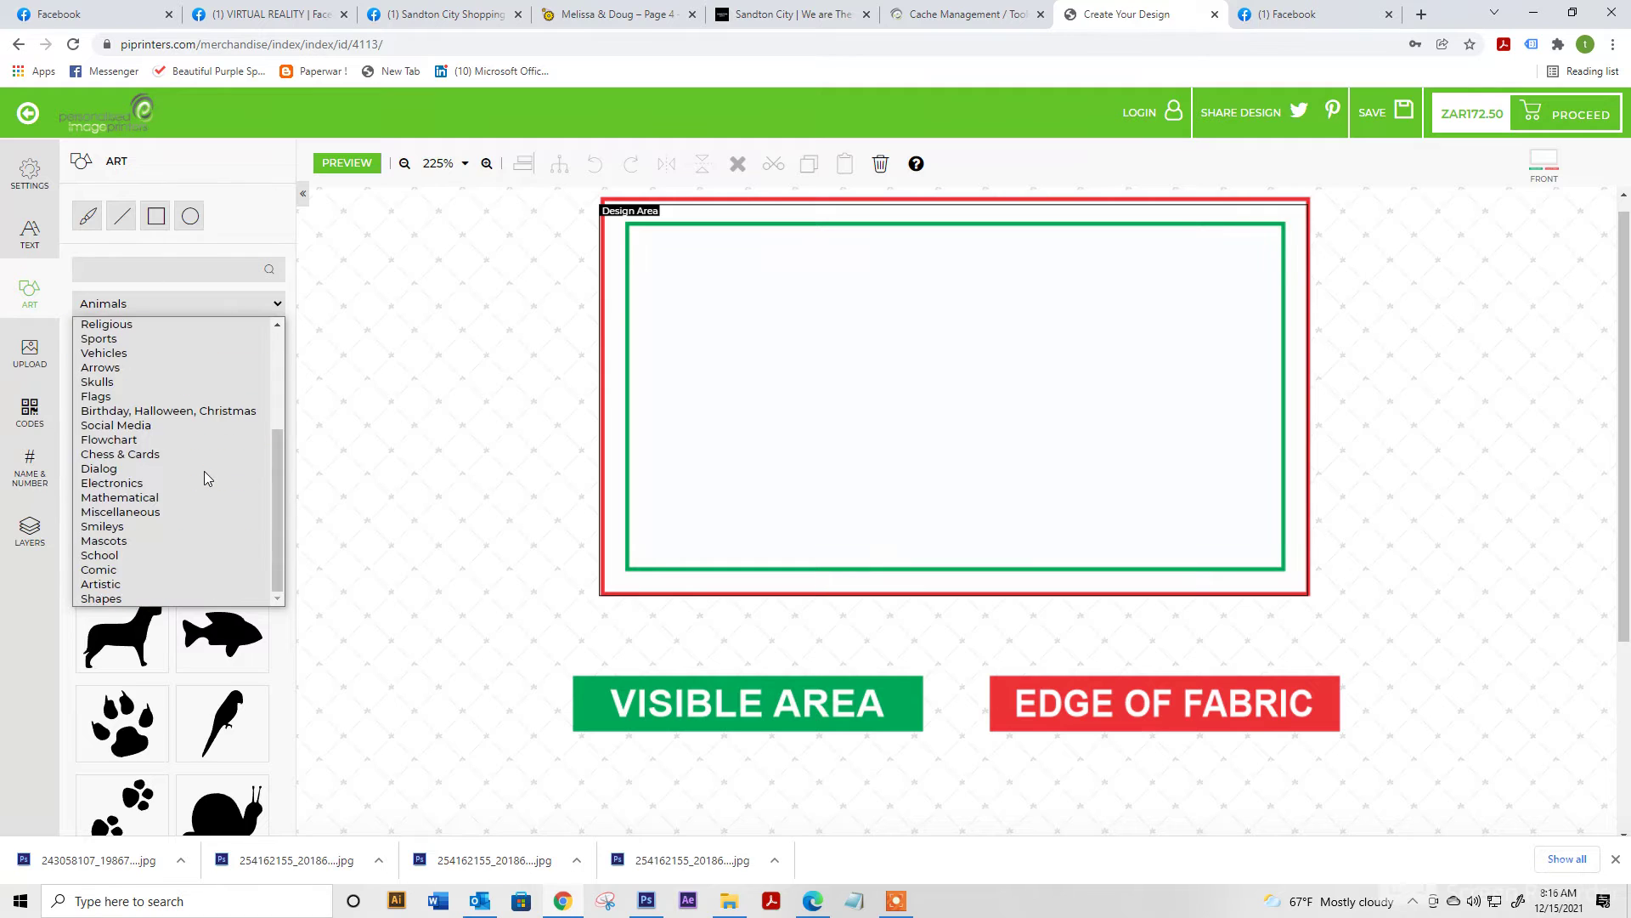
{"action": "left_click", "coordinate": [182, 592]}
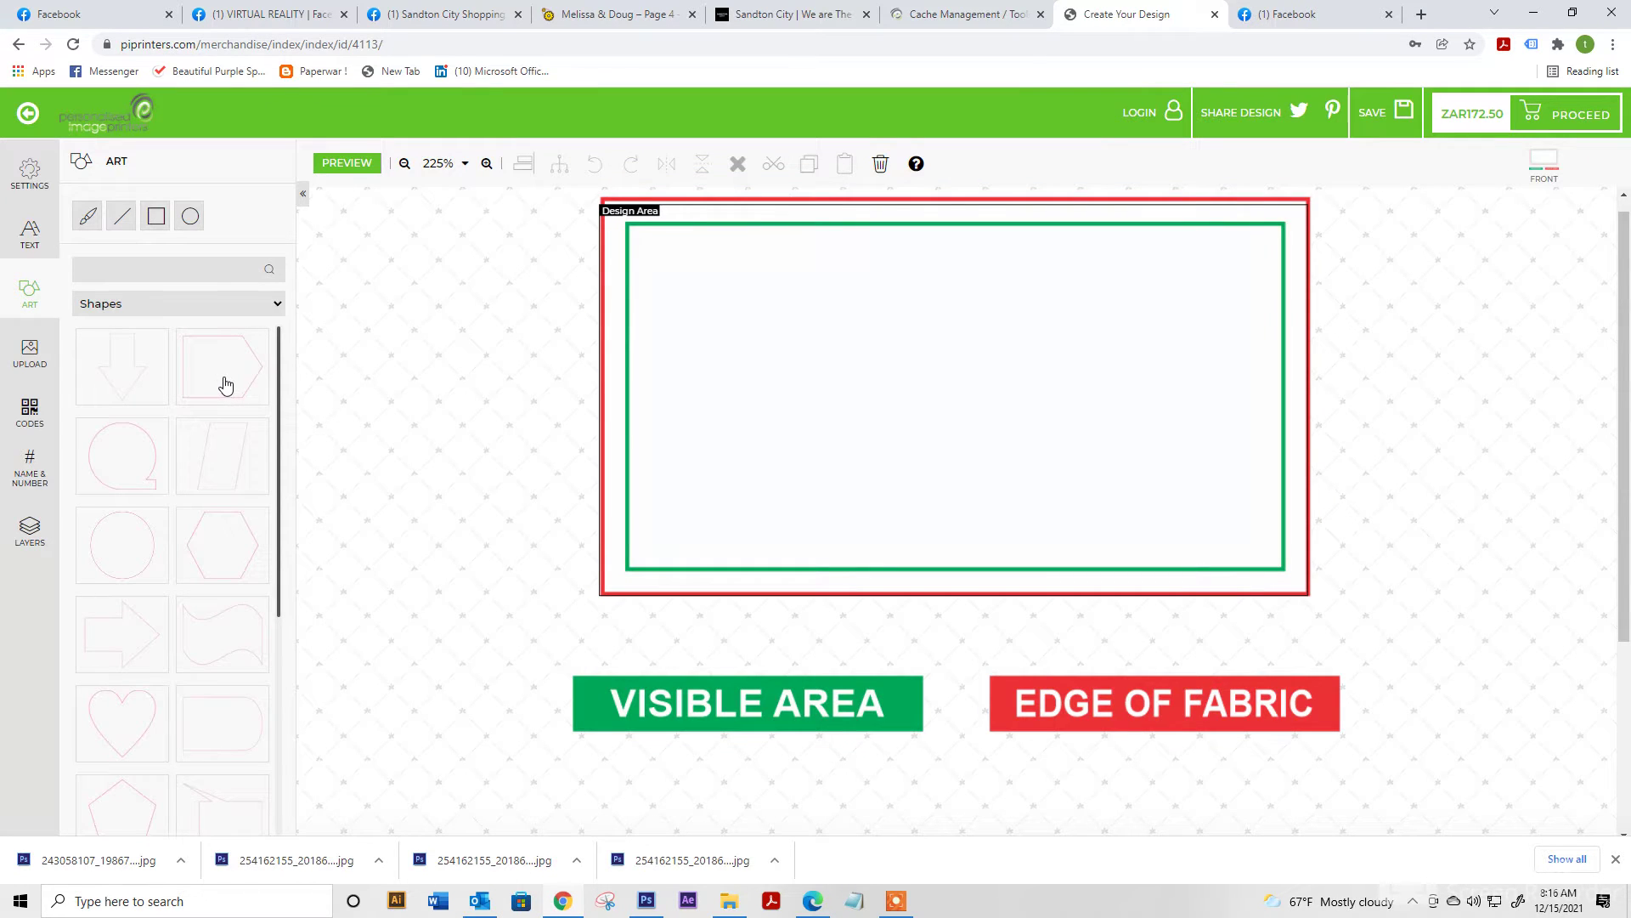
{"action": "scroll", "coordinate": [225, 384], "scroll_direction": "down", "scroll_amount": 3}
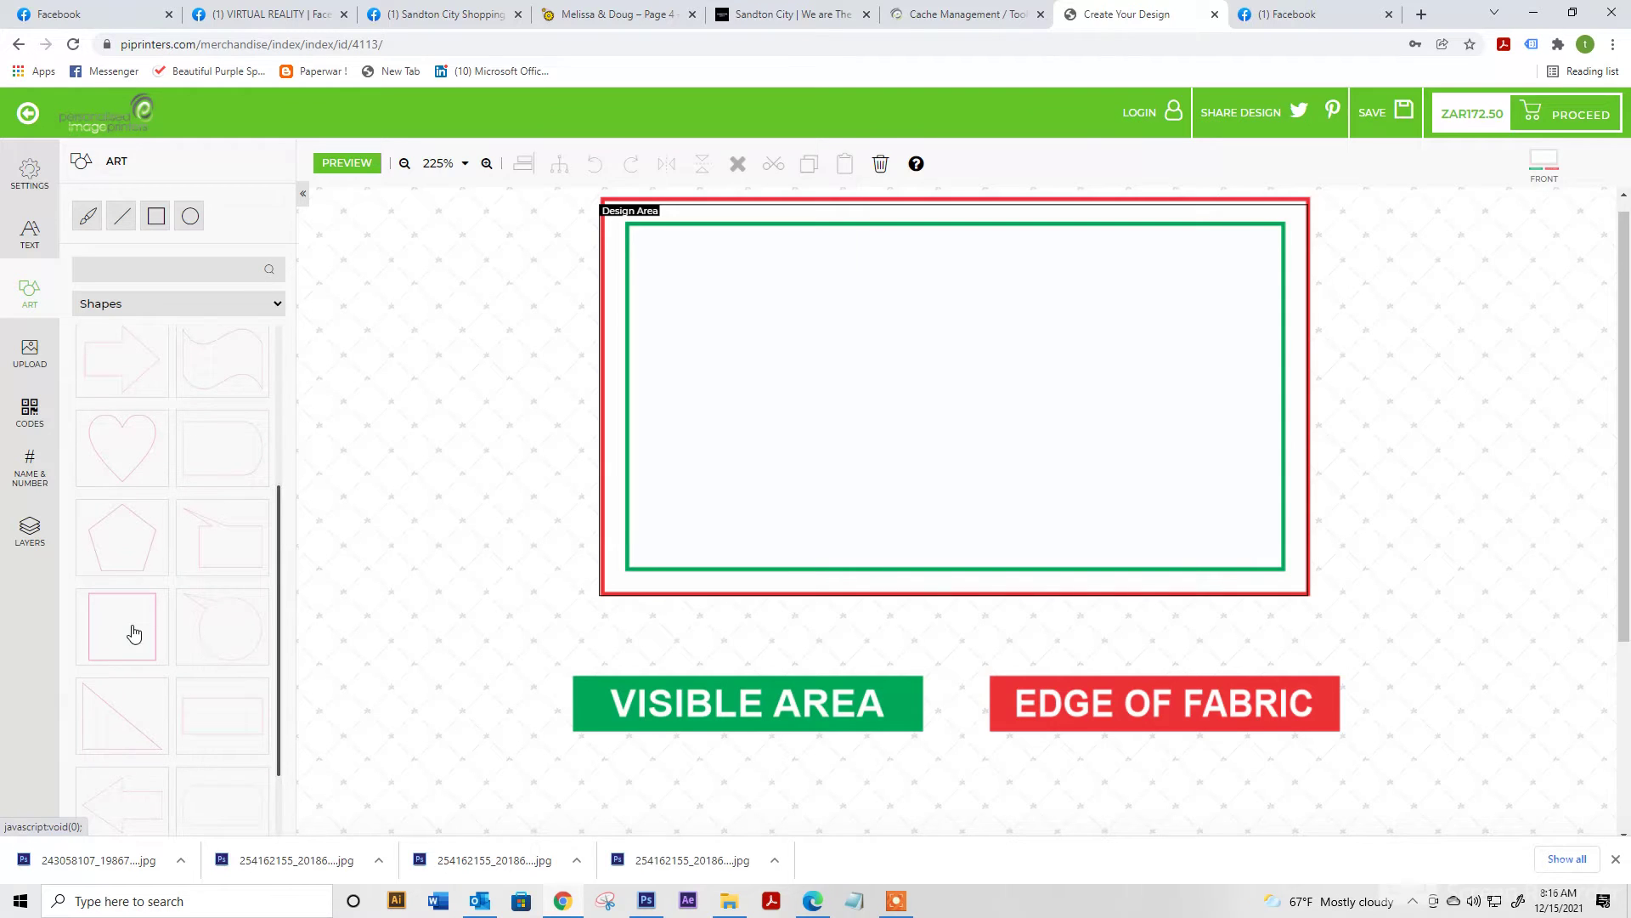
Add a square shape in the top-left of the design area, sized to 73.16 mm
{"action": "left_click", "coordinate": [134, 632]}
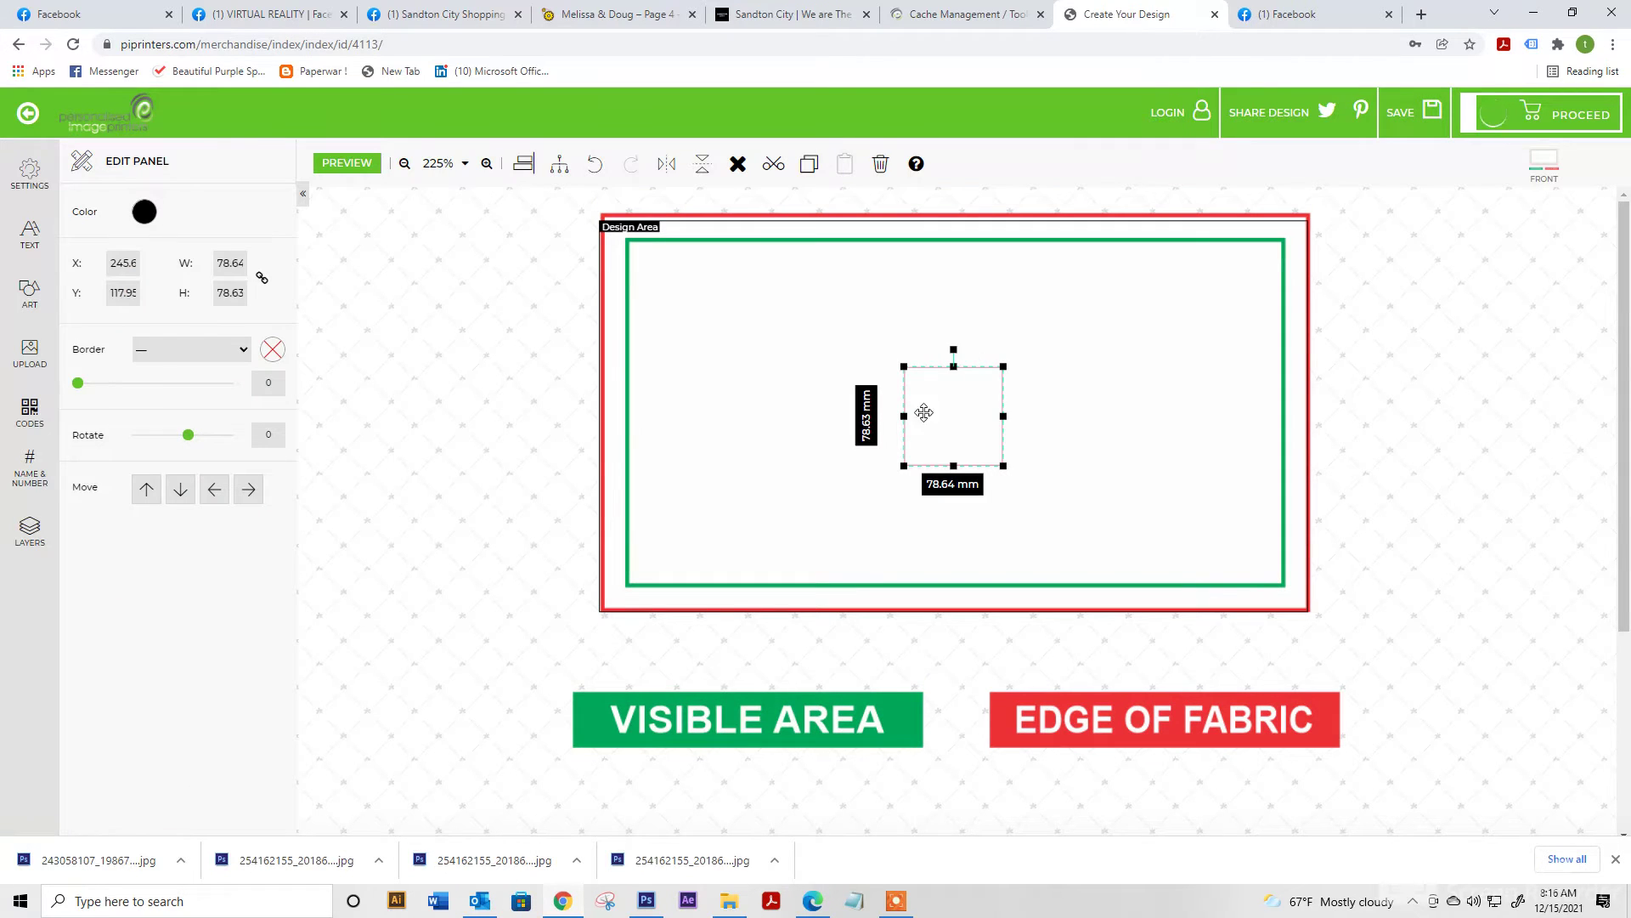
{"action": "left_click_drag", "start_coordinate": [924, 412], "coordinate": [669, 302]}
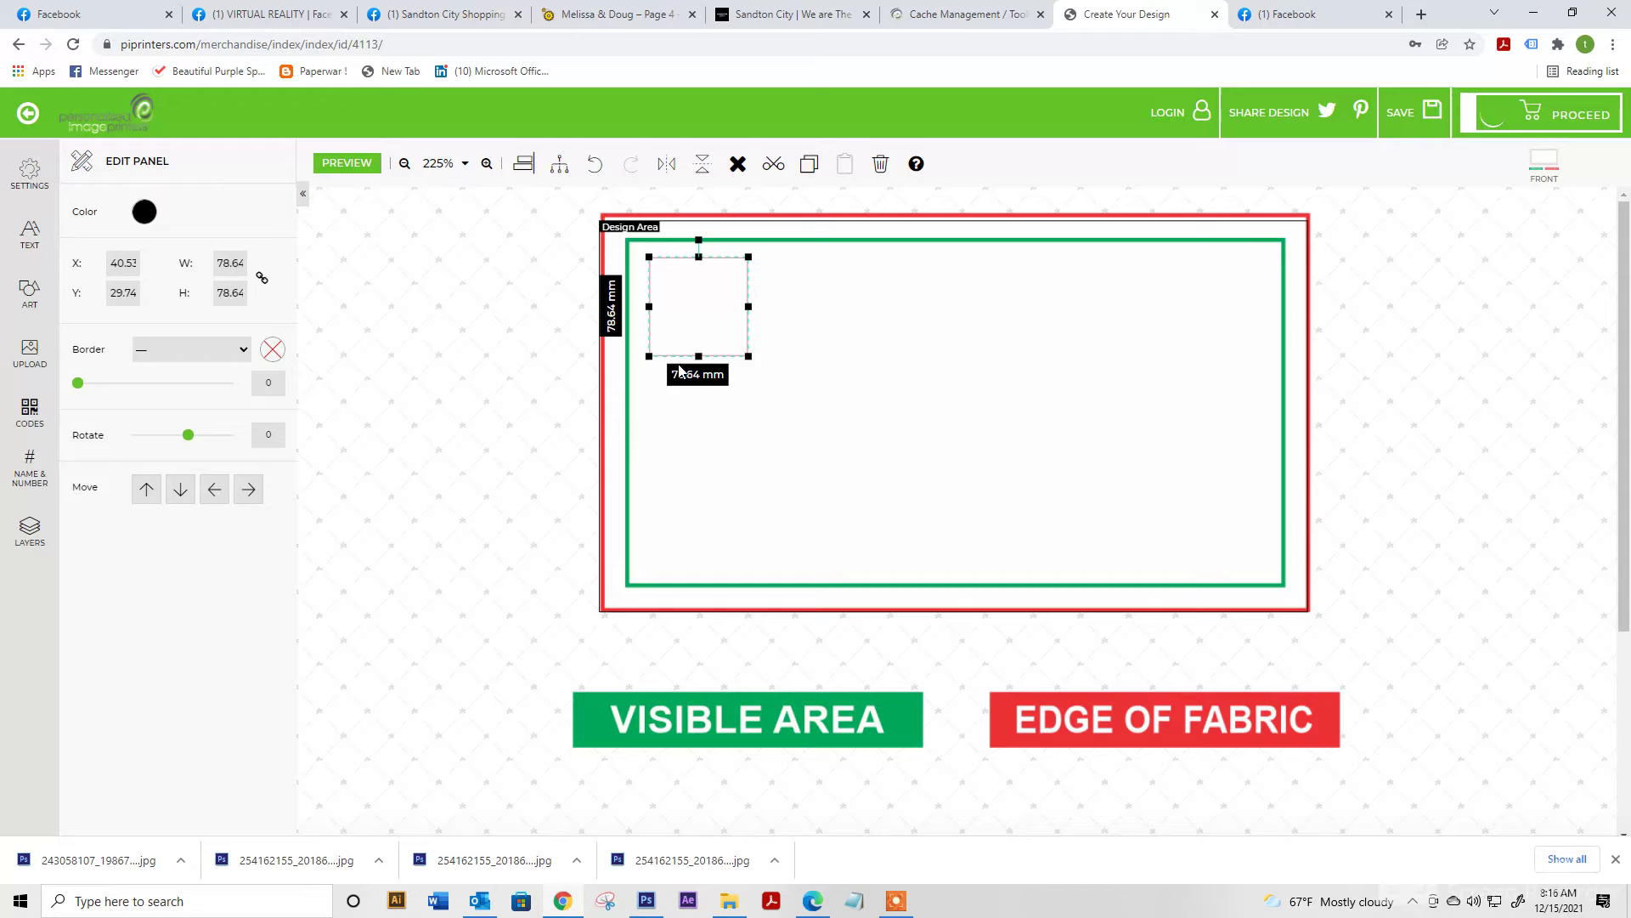
{"action": "left_click_drag", "start_coordinate": [748, 356], "coordinate": [720, 329]}
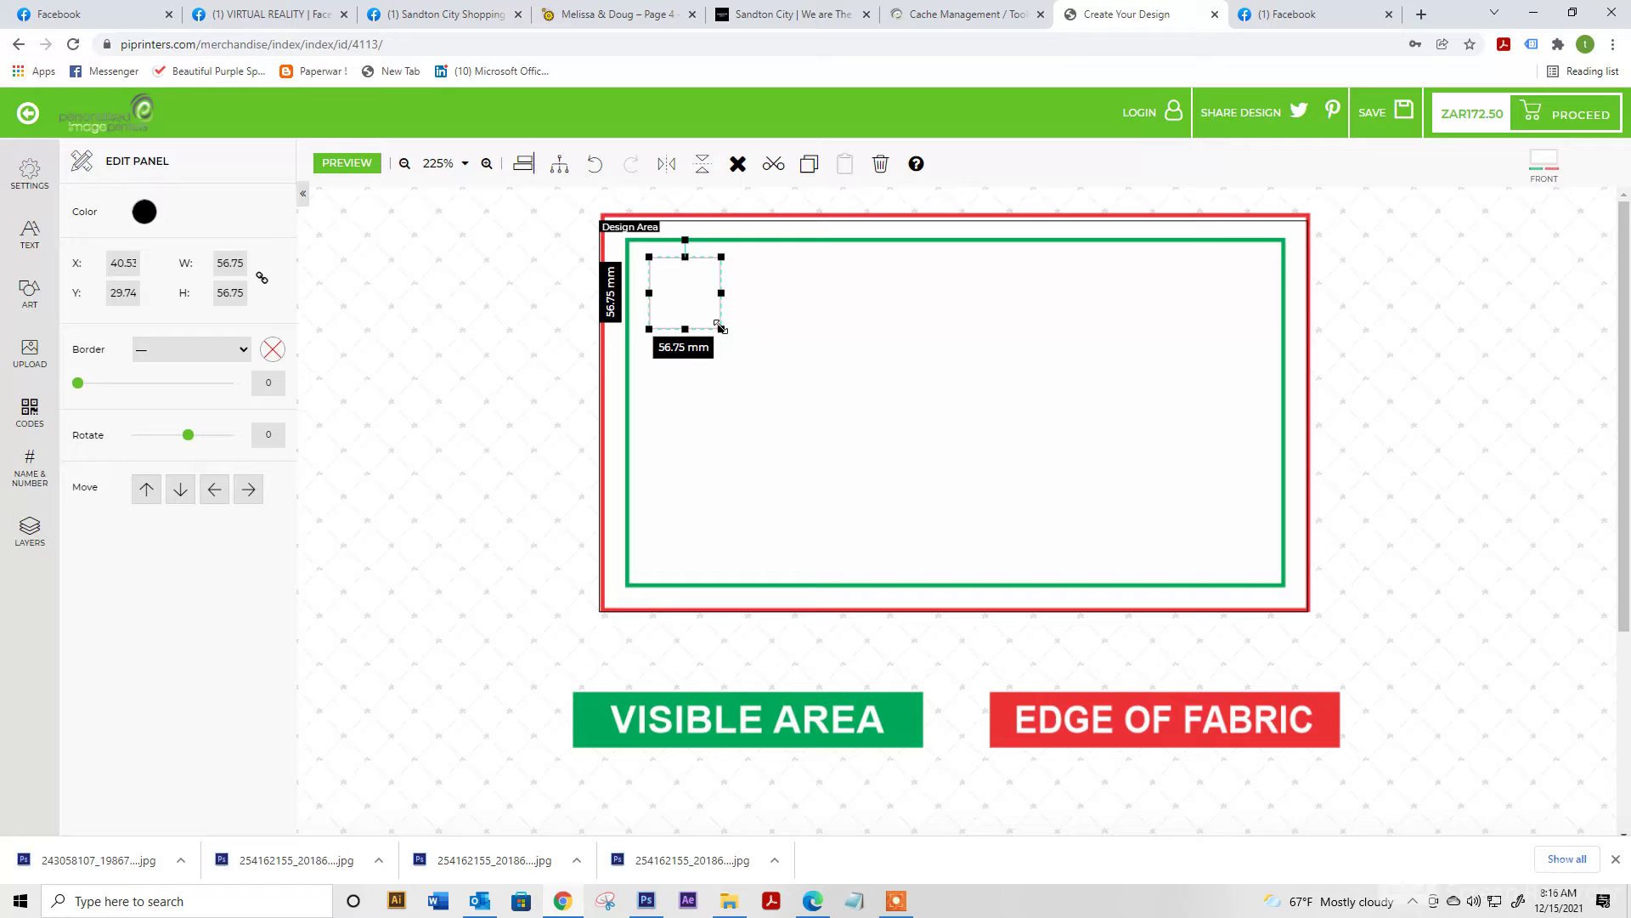
{"action": "left_click_drag", "start_coordinate": [721, 328], "coordinate": [740, 347]}
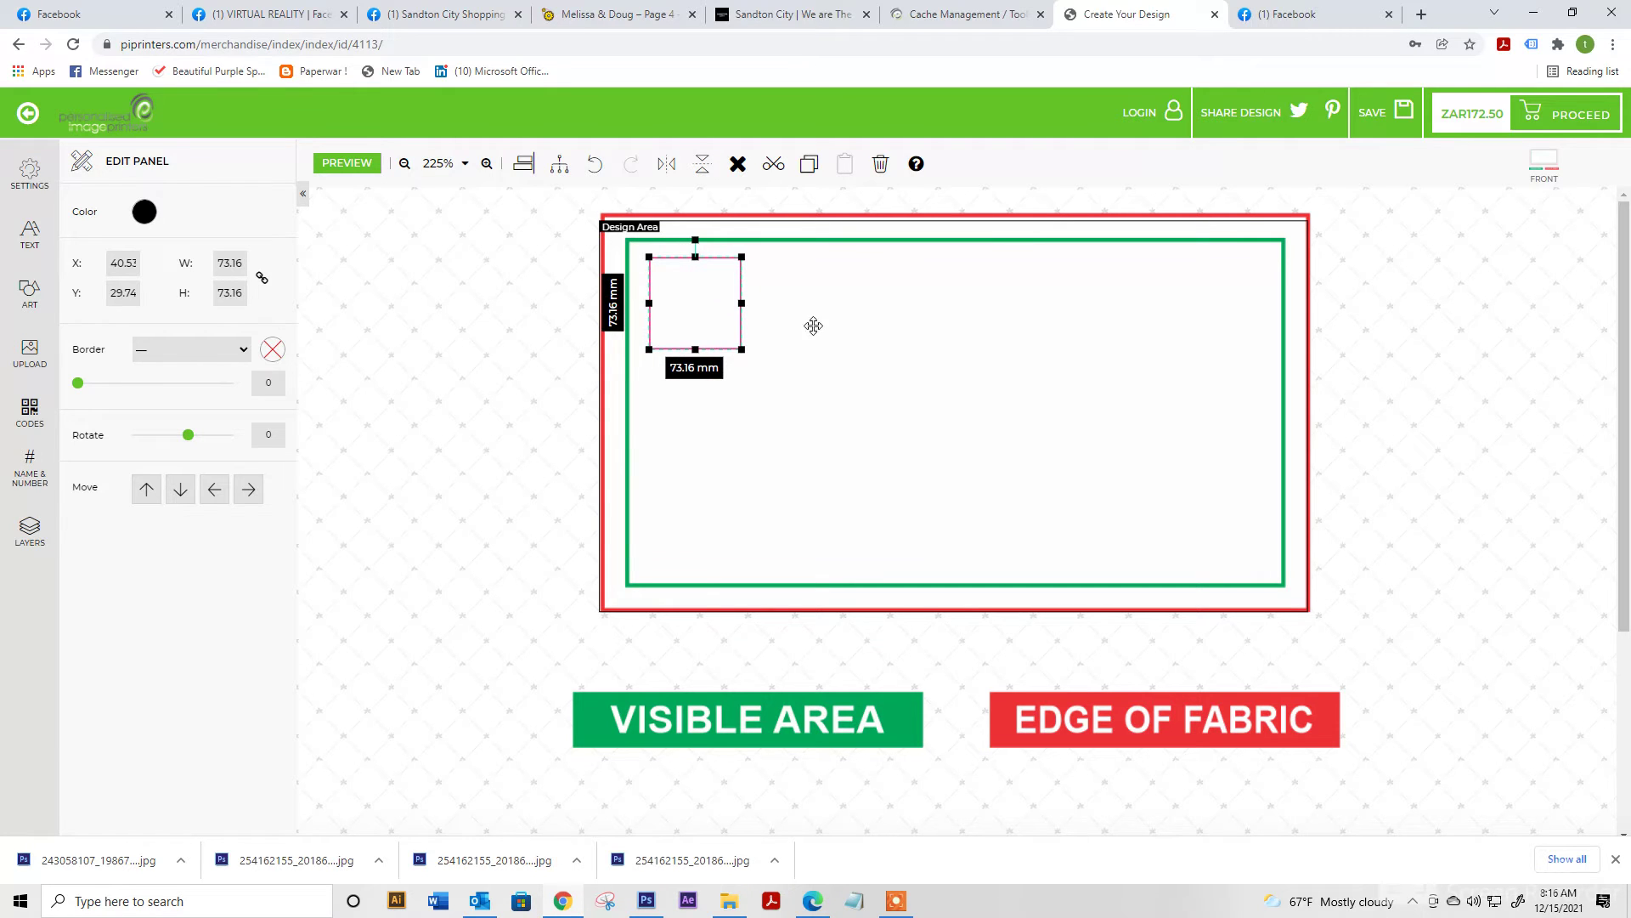
Add a text line with the person's name and shrink it to about 56 mm inside the square
{"action": "left_click", "coordinate": [30, 236]}
{"action": "left_click", "coordinate": [106, 230]}
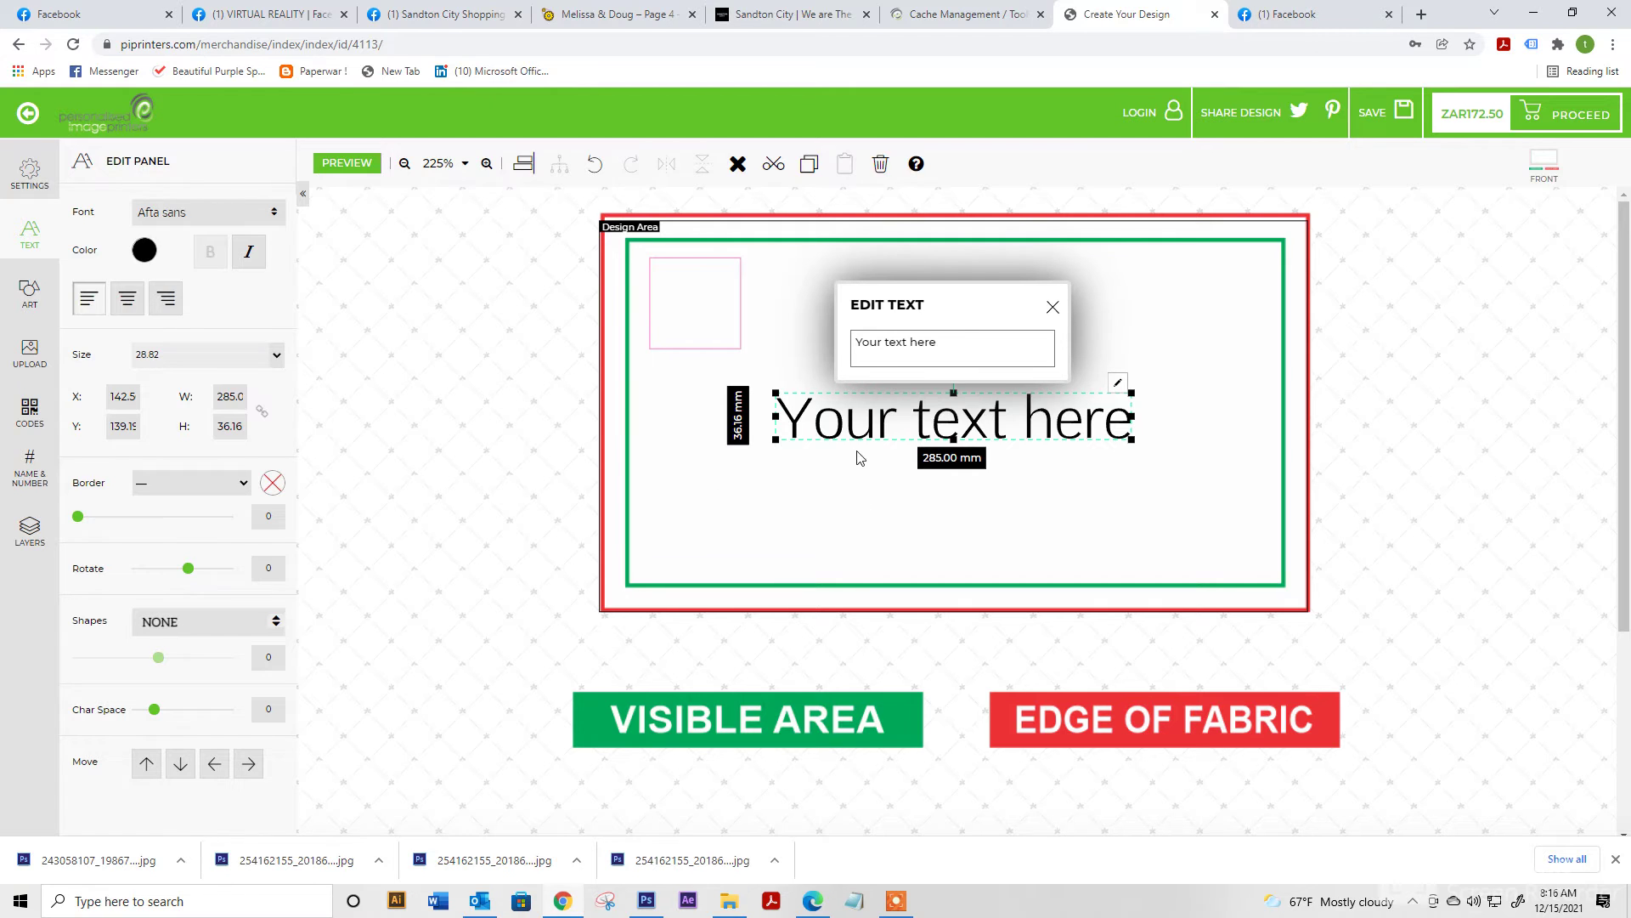
{"action": "left_click_drag", "start_coordinate": [933, 340], "coordinate": [780, 340]}
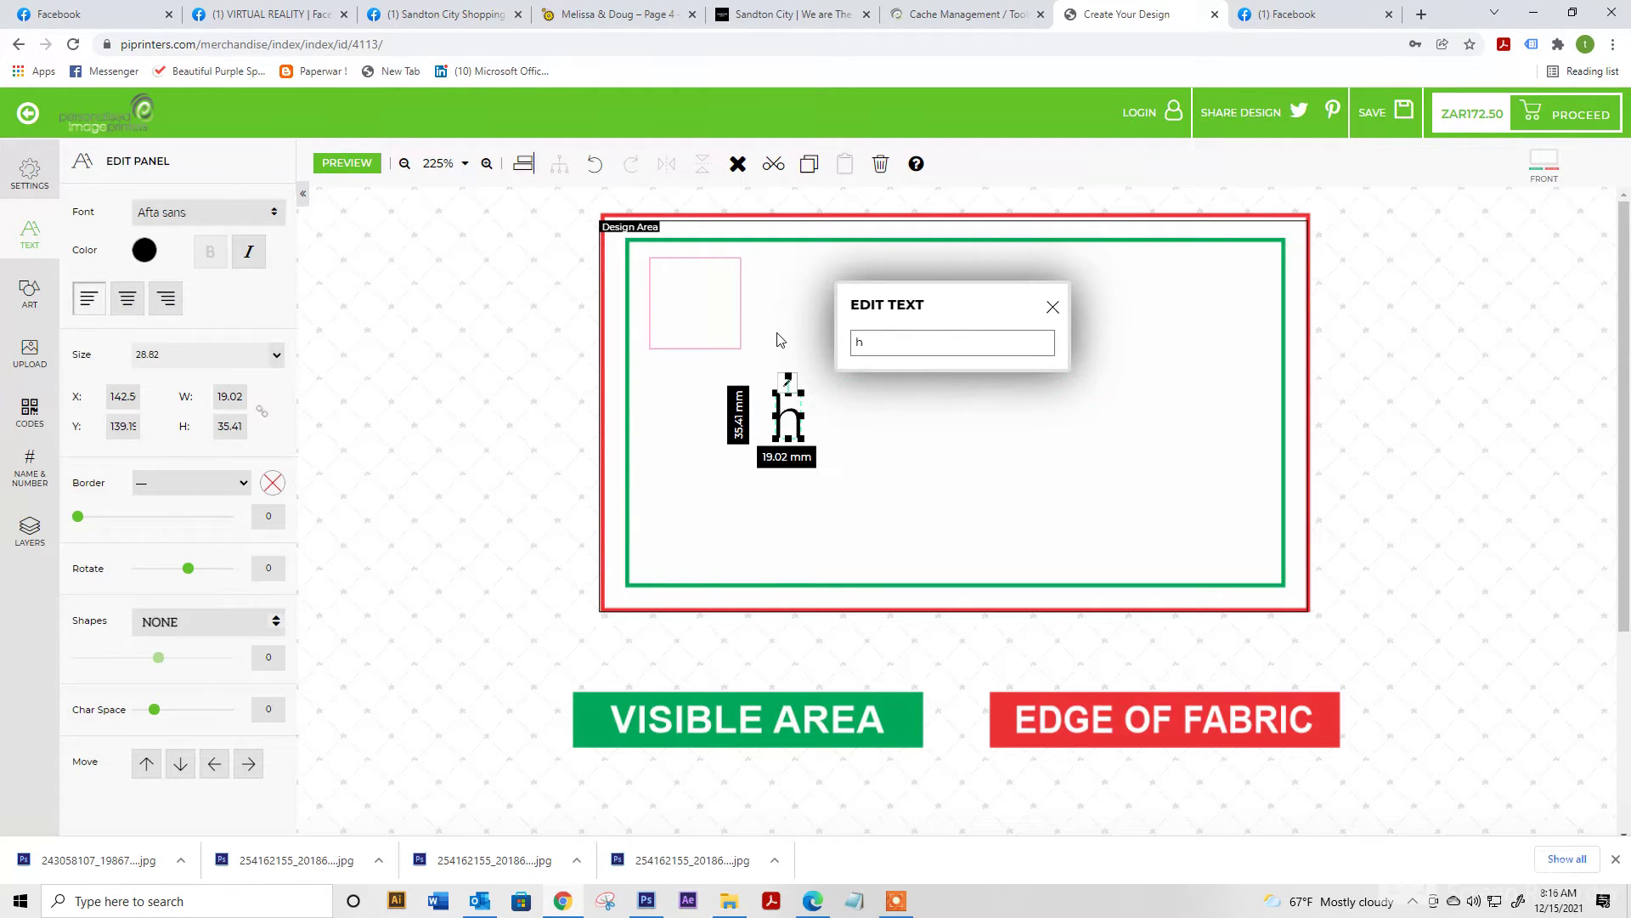
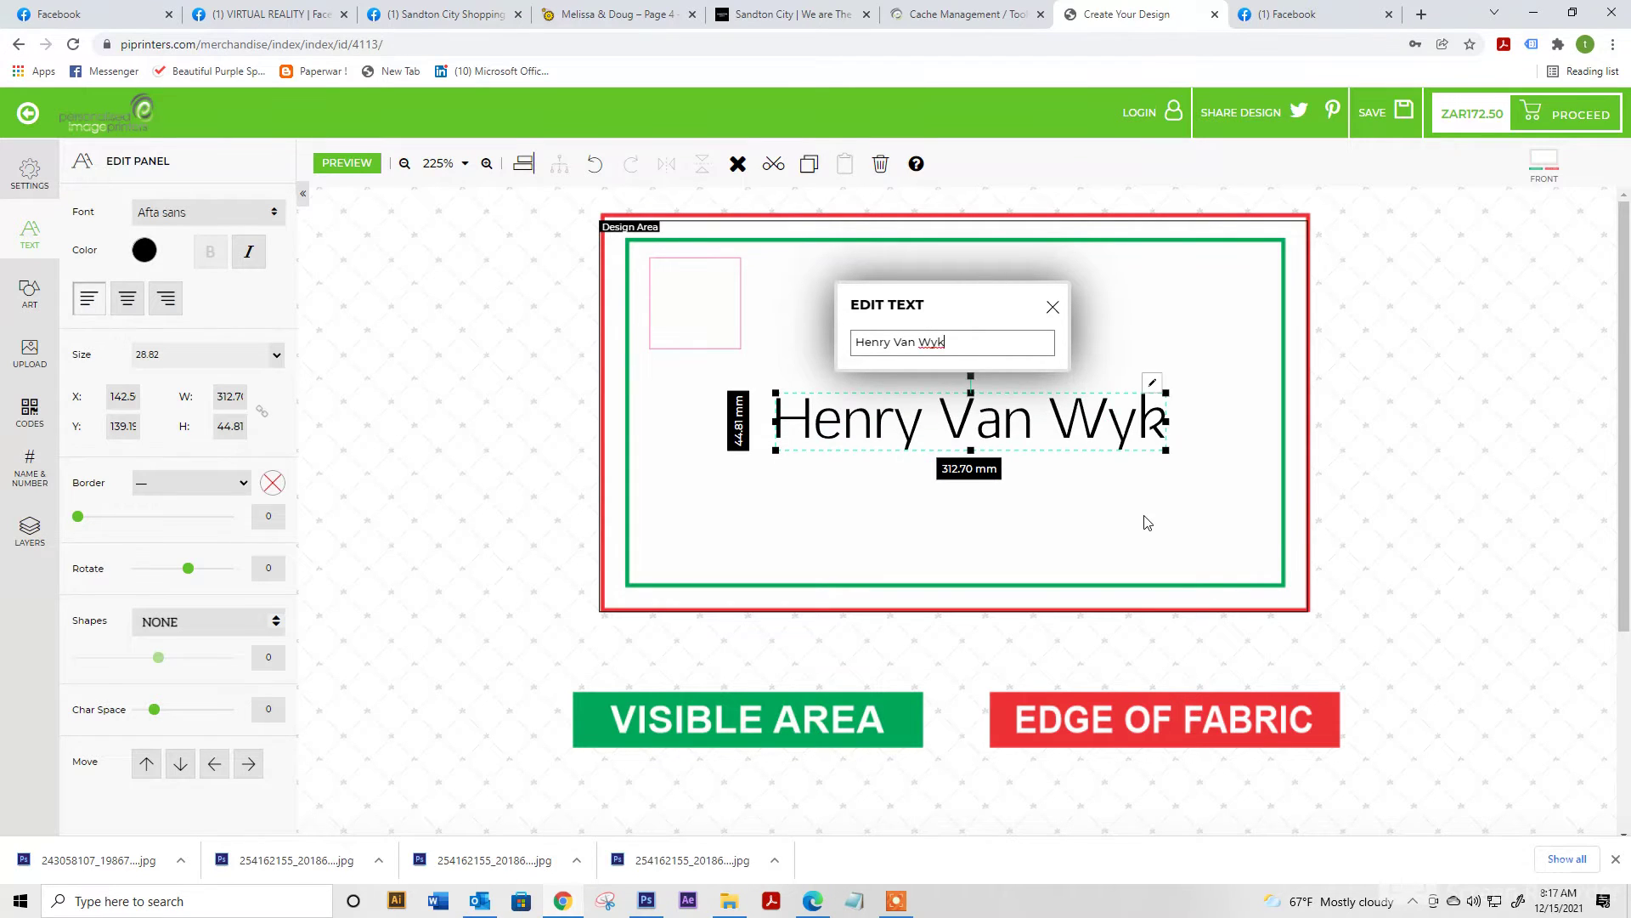
{"action": "left_click", "coordinate": [1145, 518]}
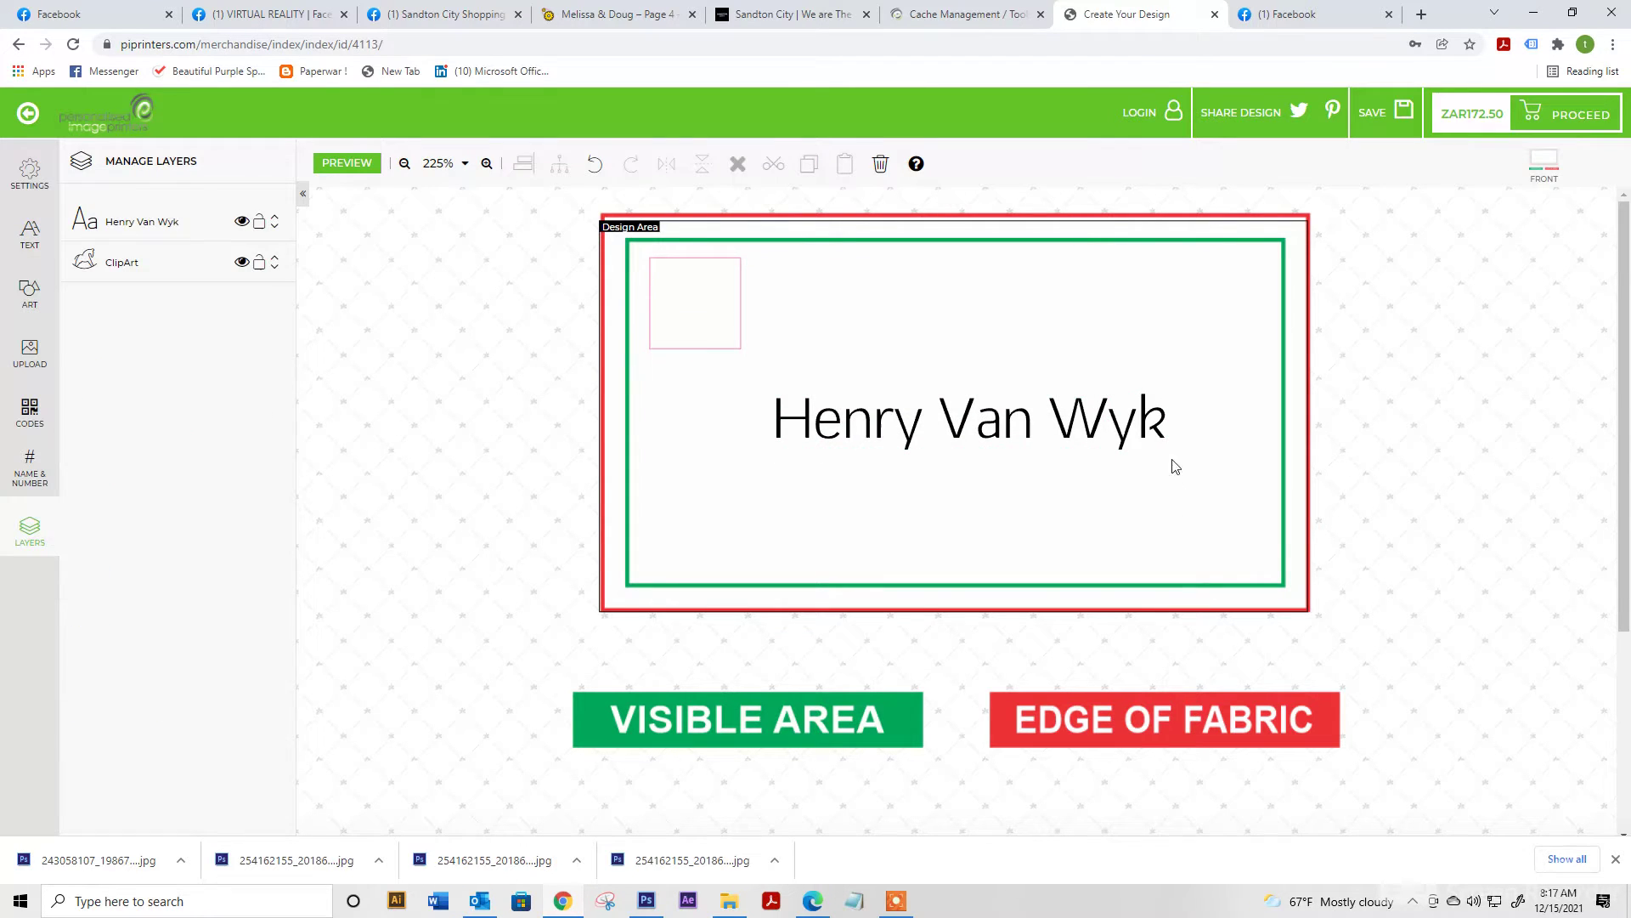
{"action": "left_click", "coordinate": [1163, 433]}
{"action": "left_click_drag", "start_coordinate": [1166, 450], "coordinate": [740, 277]}
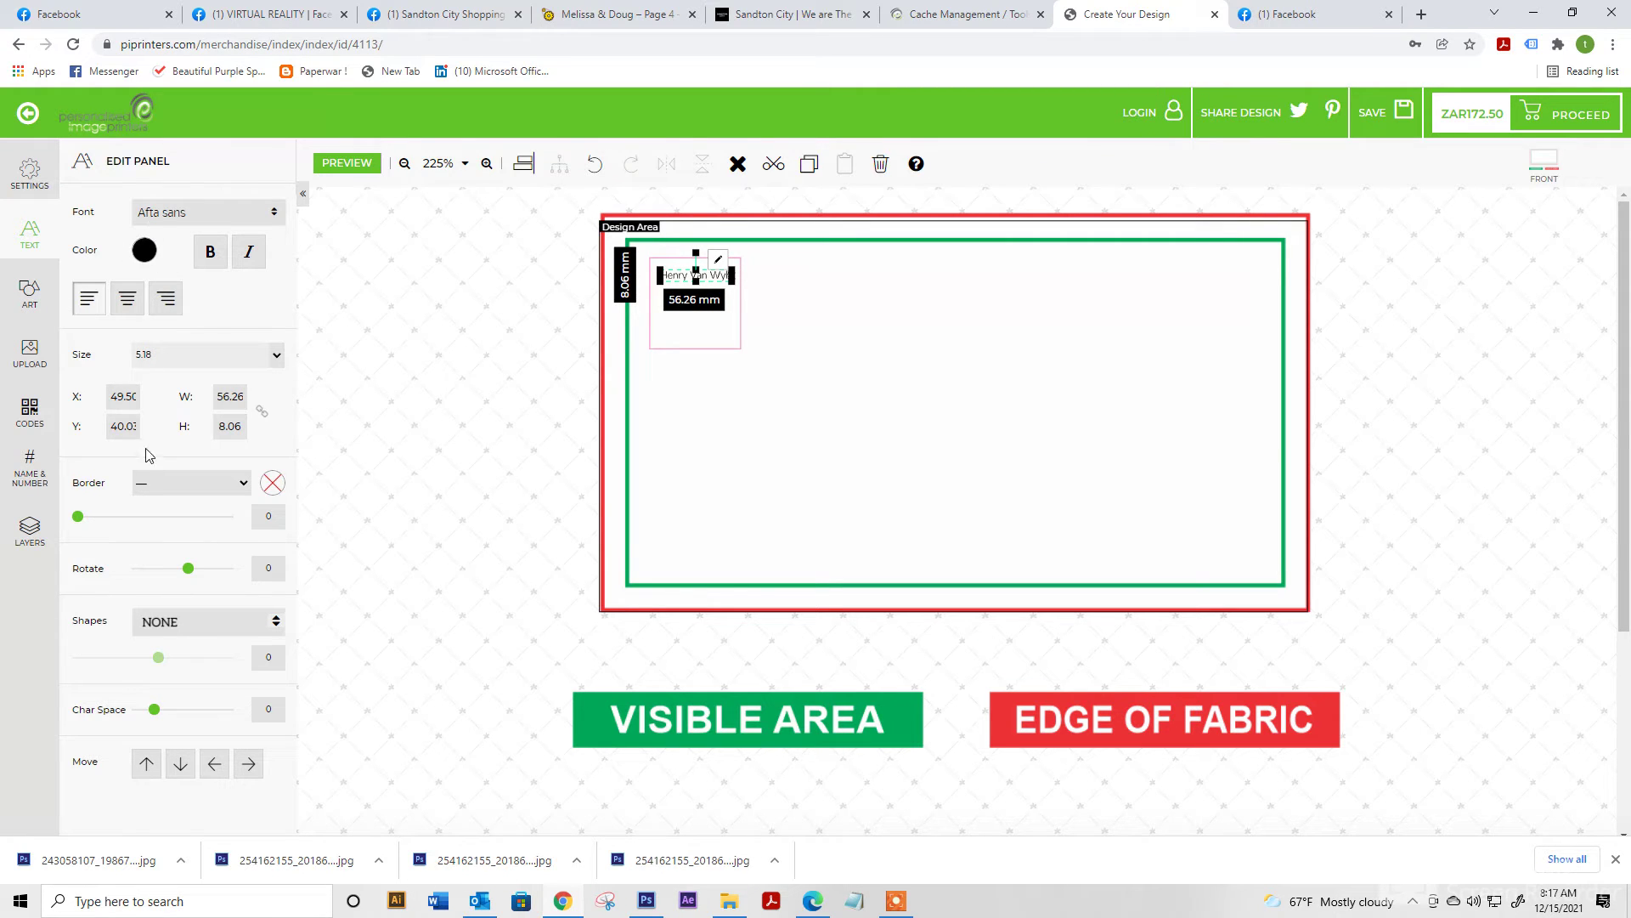
Place the School category pencil clipart below the name, resized to about 51 mm wide
{"action": "left_click", "coordinate": [30, 293]}
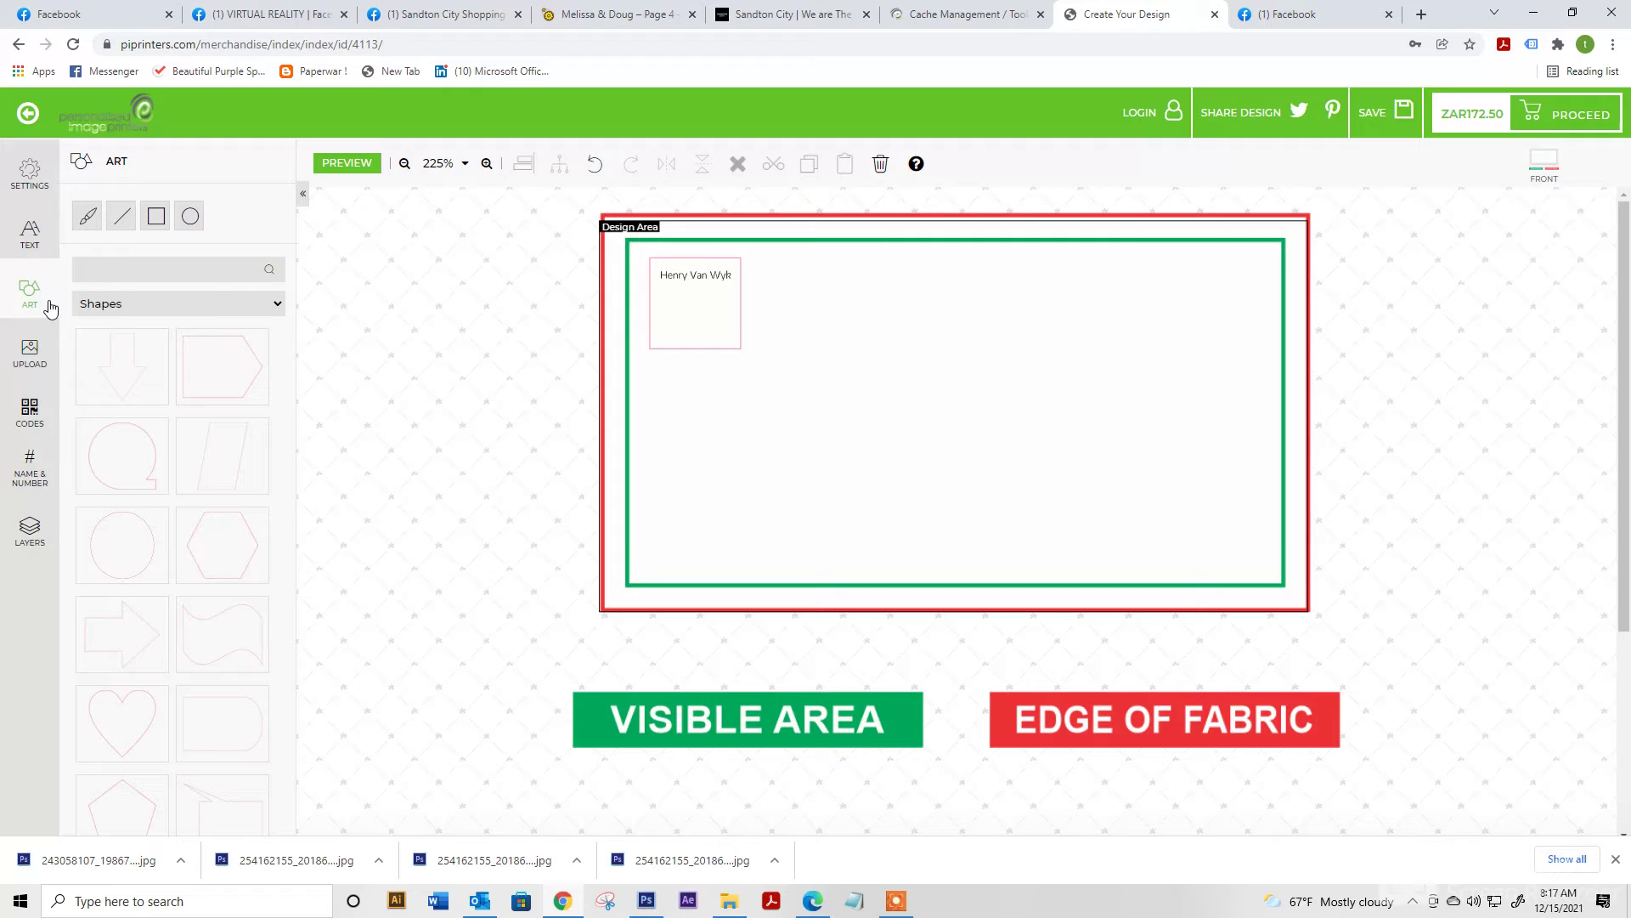
{"action": "left_click", "coordinate": [120, 308]}
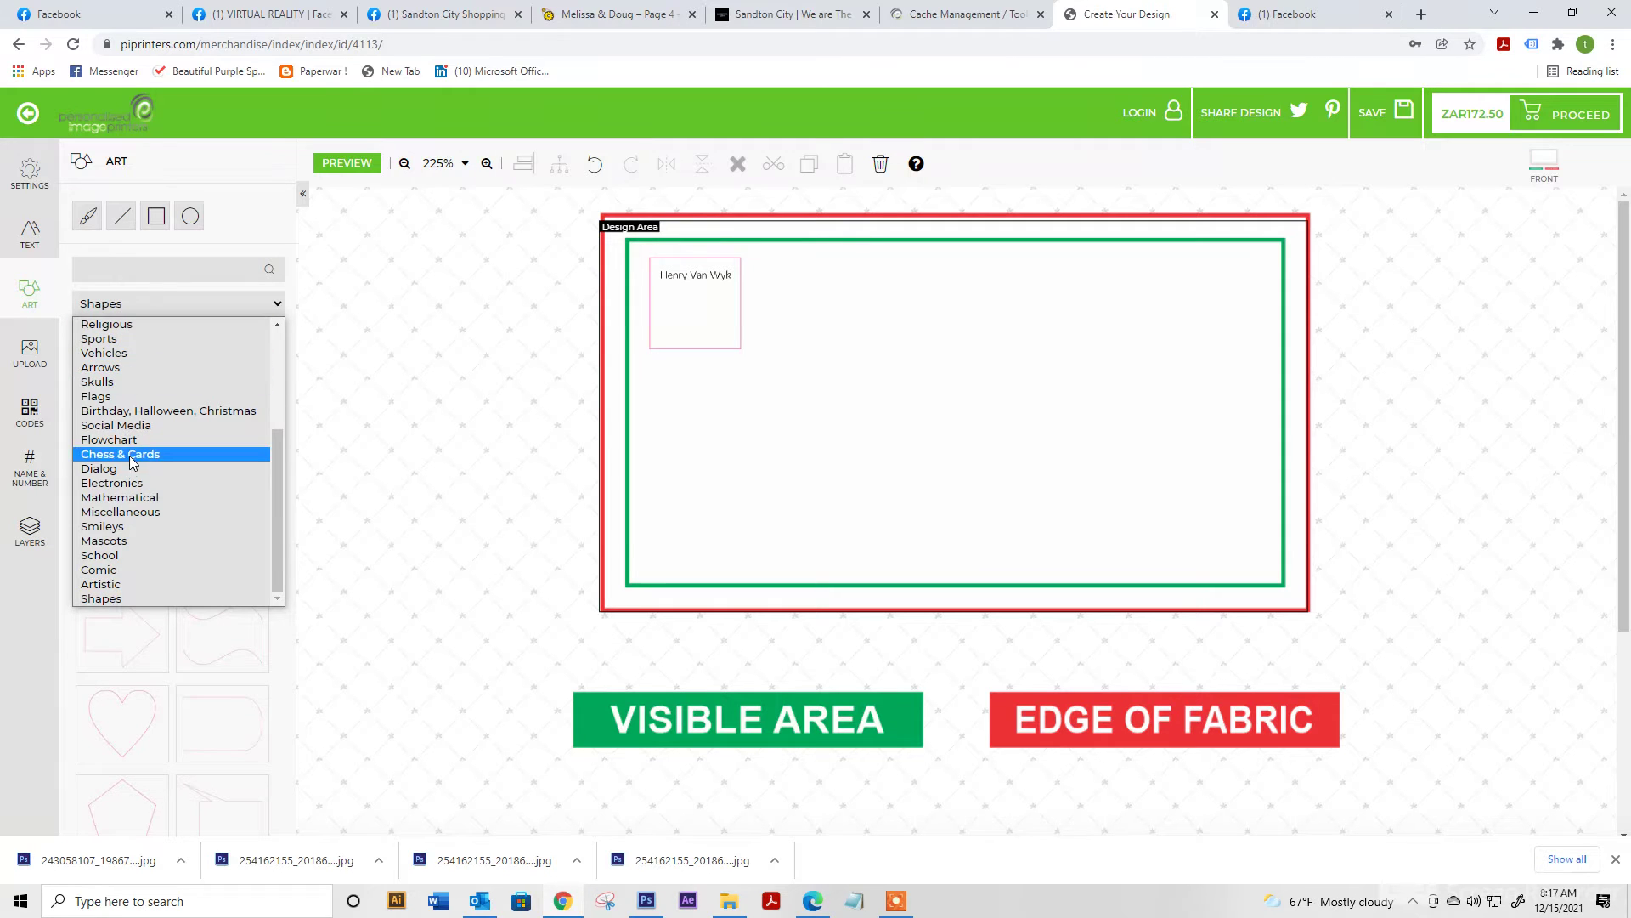
{"action": "left_click", "coordinate": [128, 555]}
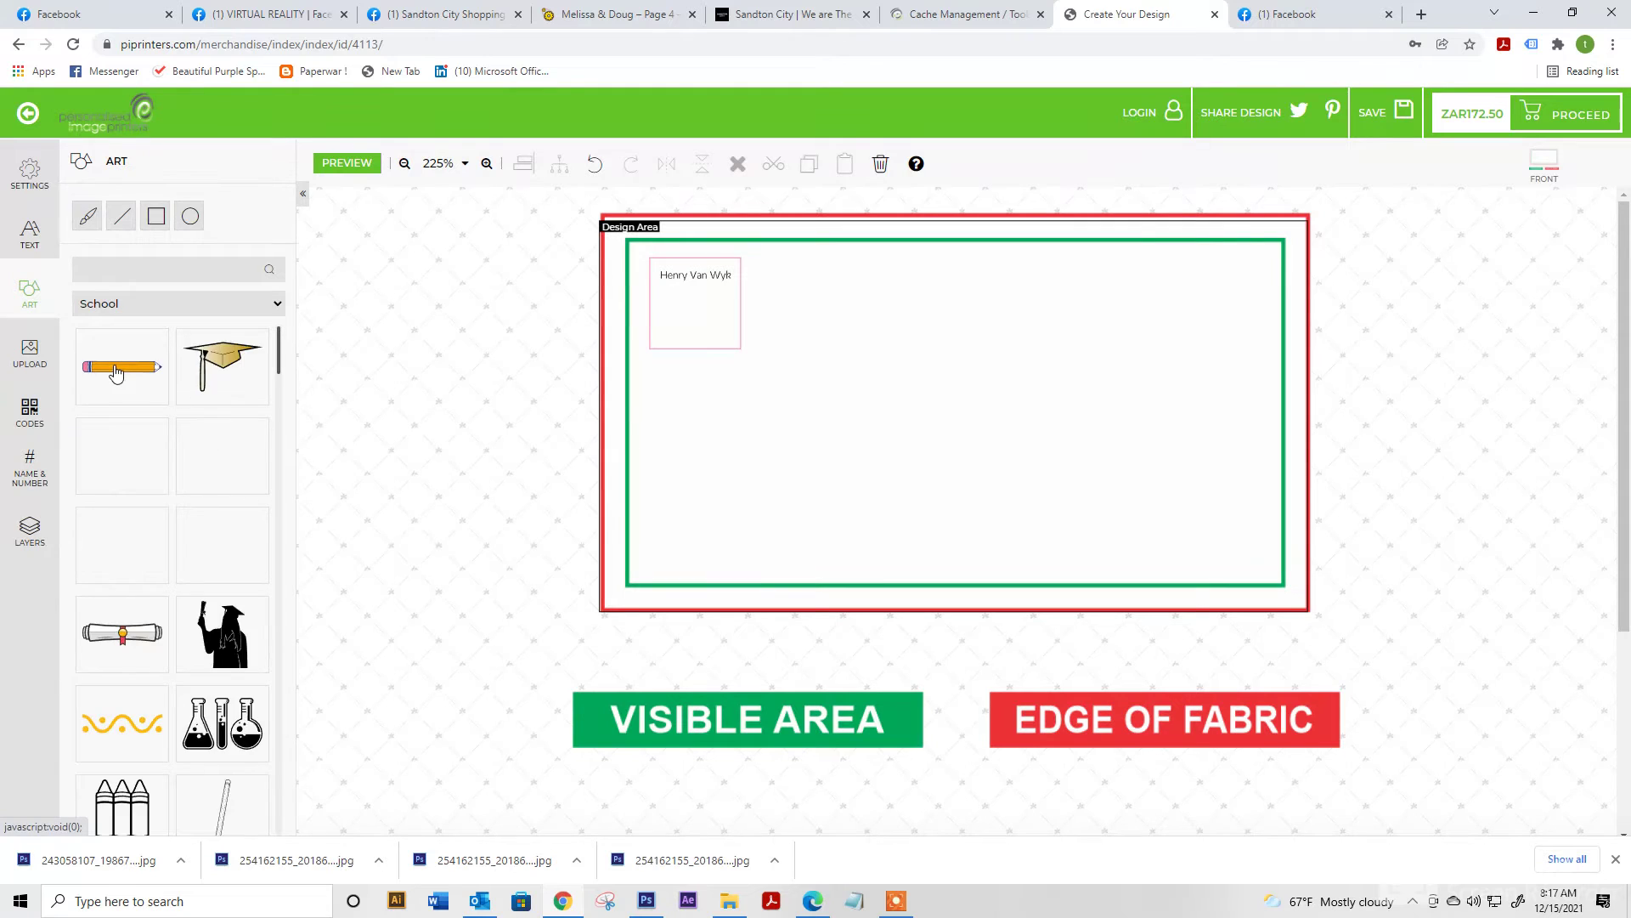
{"action": "left_click", "coordinate": [116, 374]}
{"action": "mouse_move", "coordinate": [1042, 428]}
{"action": "left_mouse_down"}
{"action": "mouse_move", "coordinate": [922, 408]}
{"action": "mouse_move", "coordinate": [829, 333]}
{"action": "mouse_move", "coordinate": [716, 299]}
{"action": "left_mouse_up"}
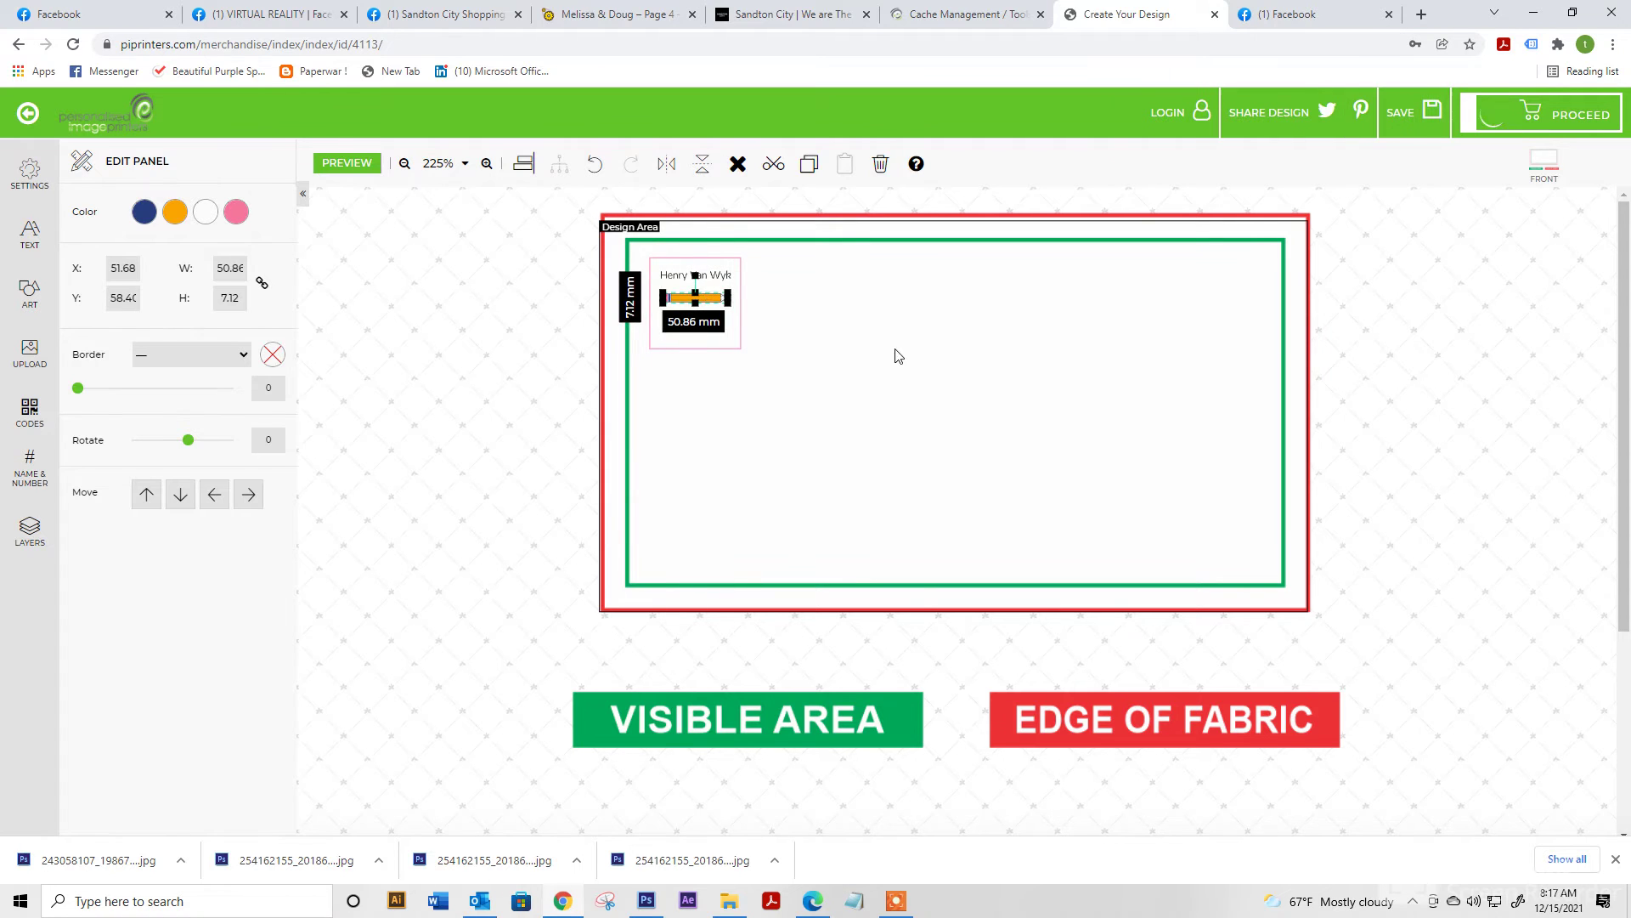
{"action": "left_click", "coordinate": [29, 528]}
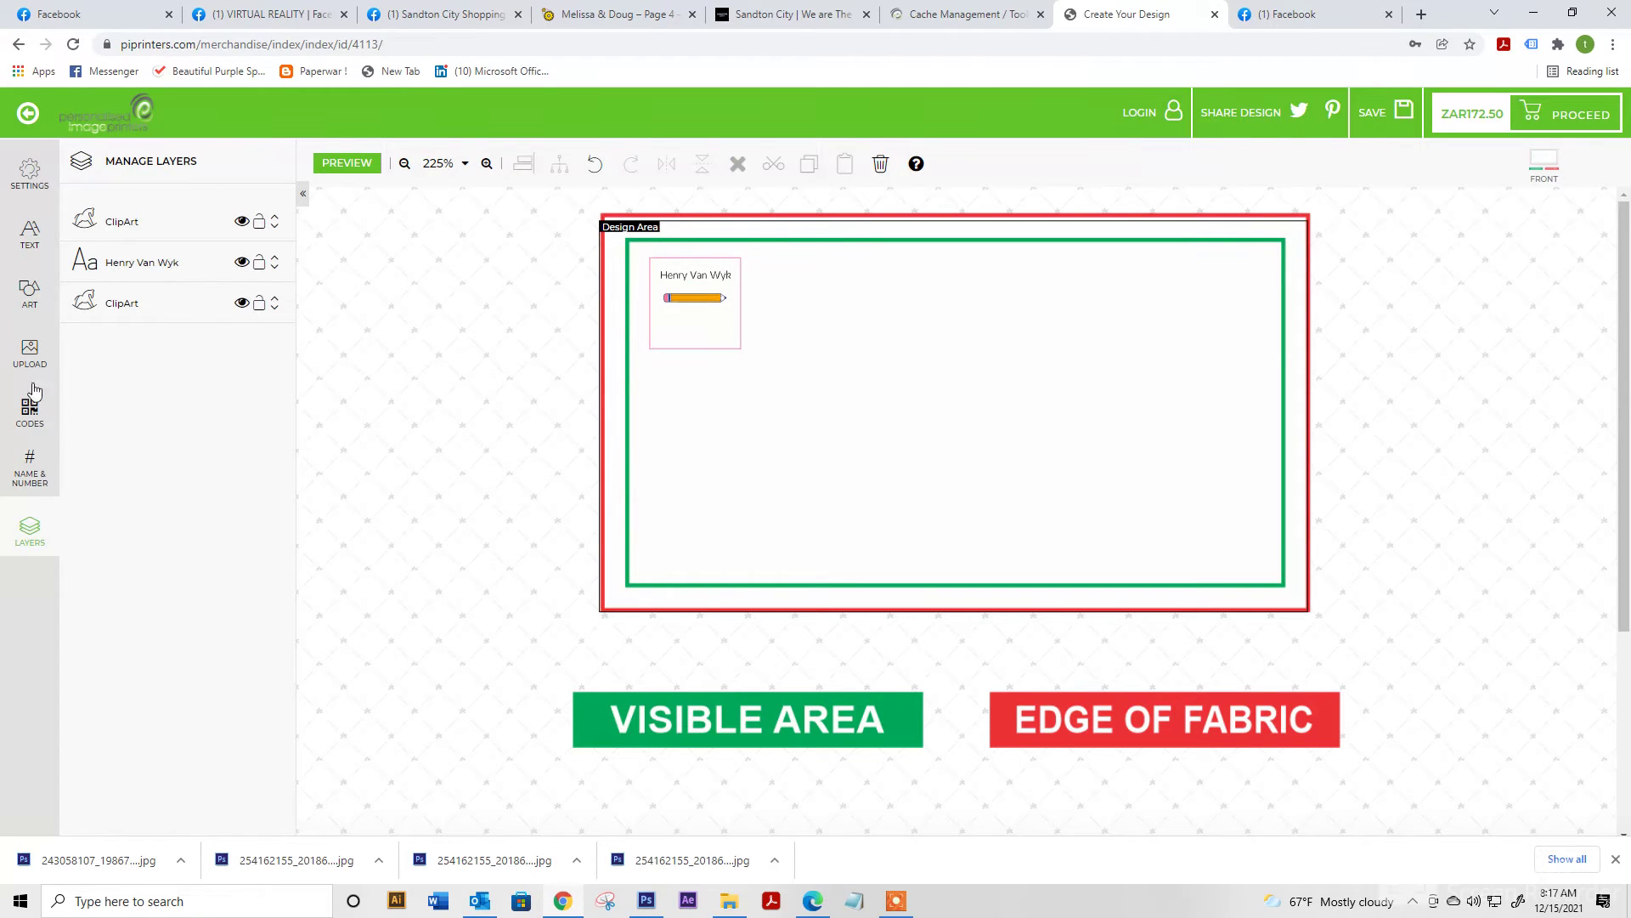
Turn on name personalisation, enter the person's name and move the large name left of centre
{"action": "left_click", "coordinate": [11, 476]}
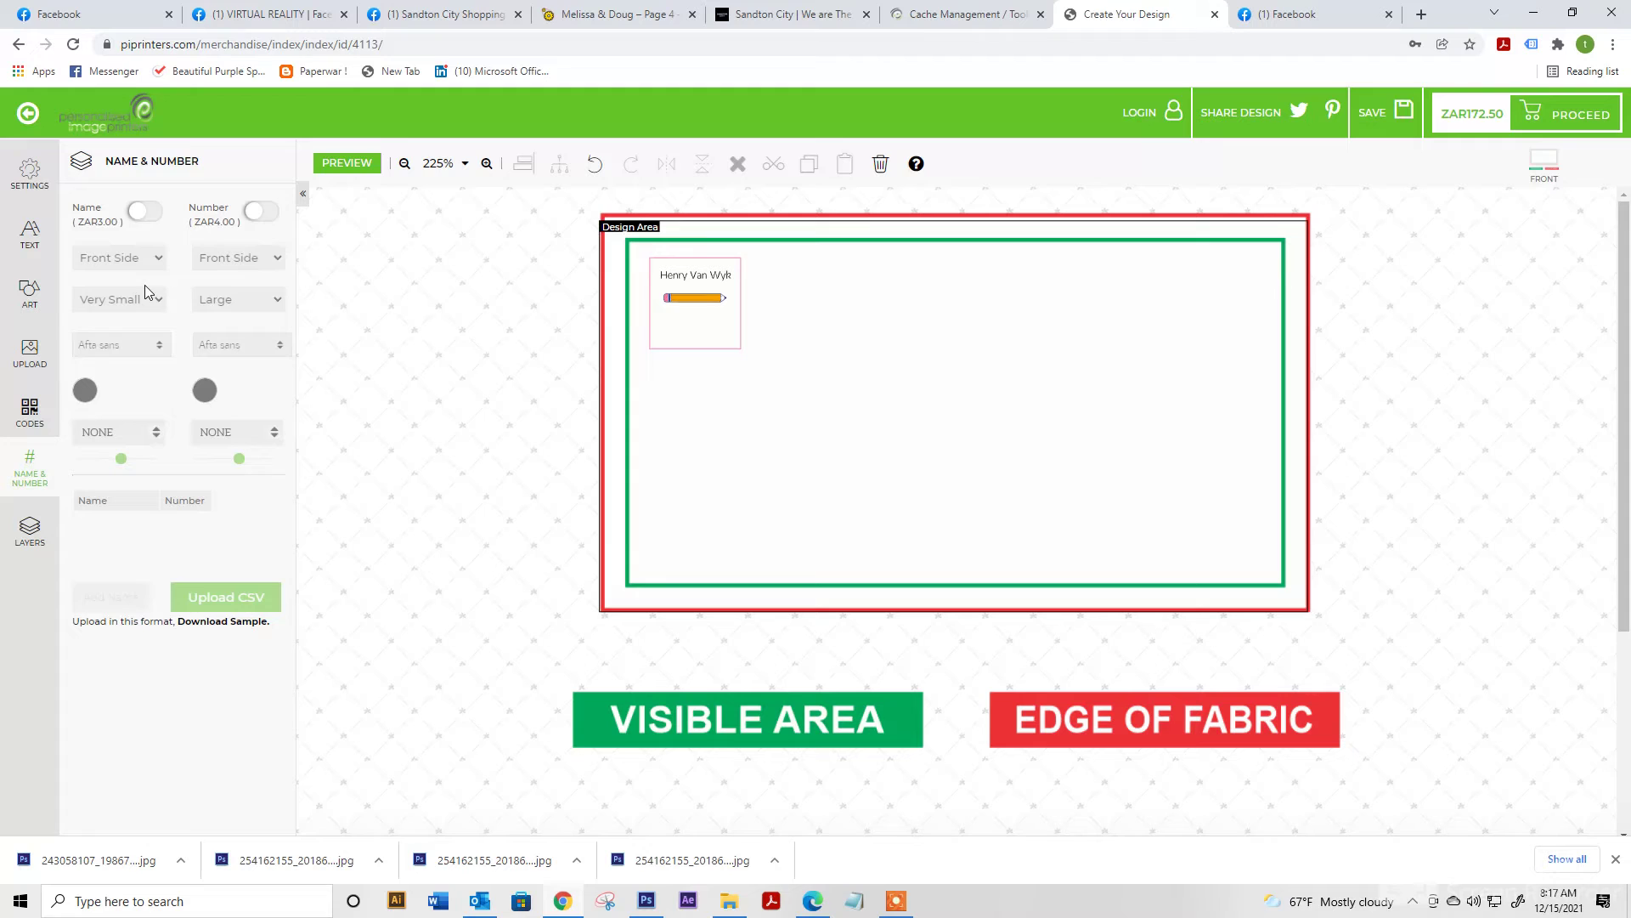
{"action": "left_click", "coordinate": [145, 210]}
{"action": "left_click", "coordinate": [111, 500]}
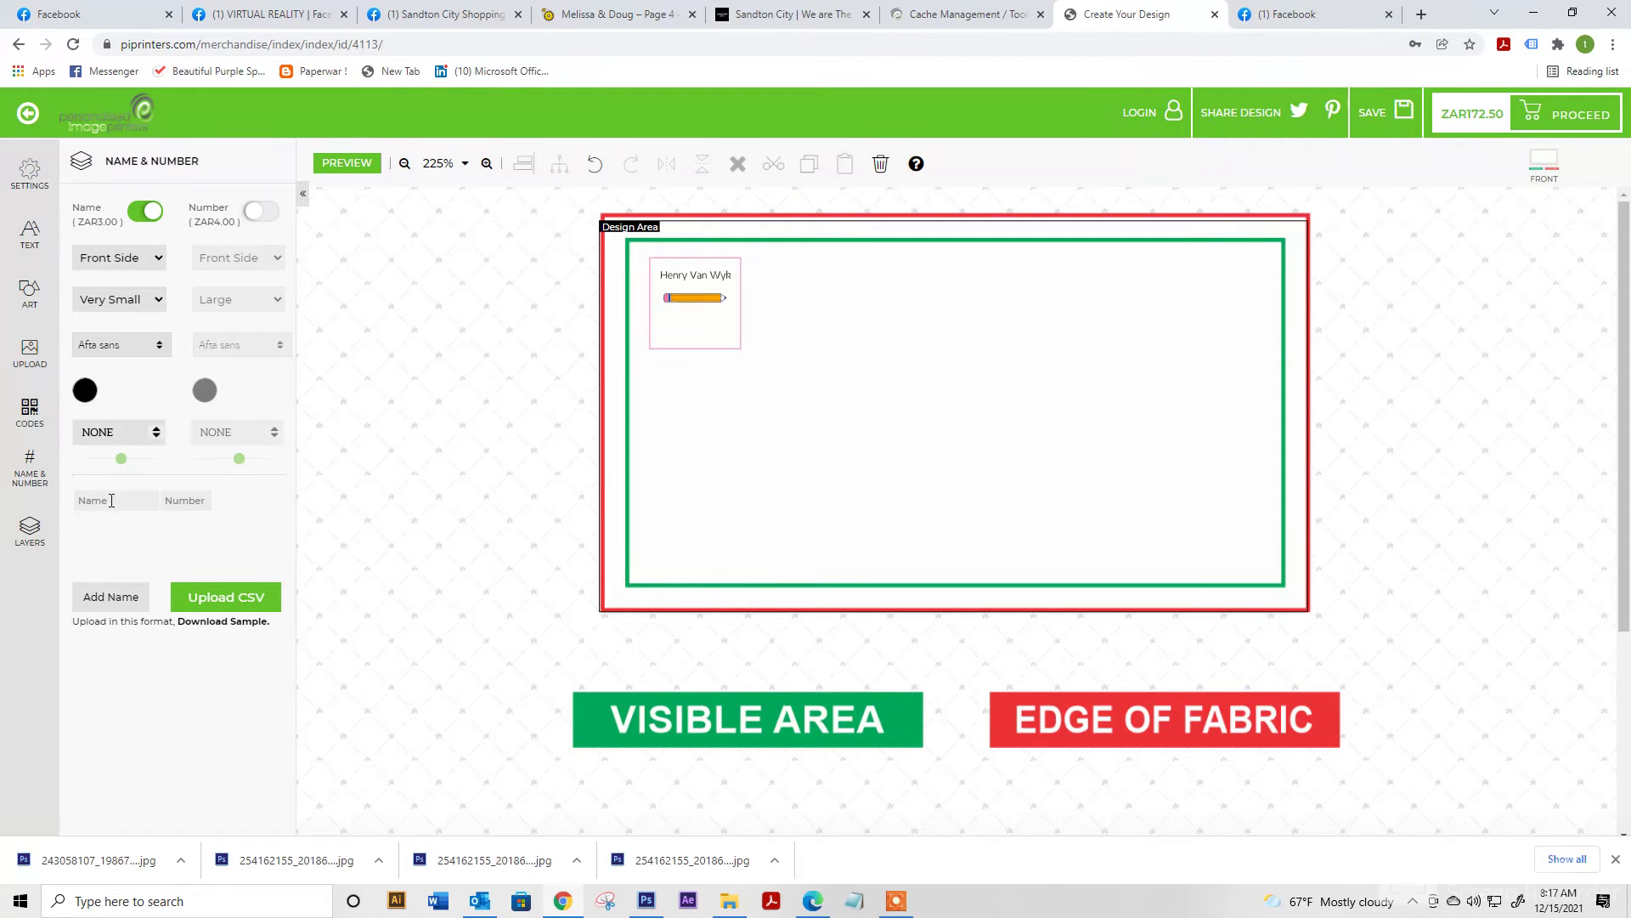
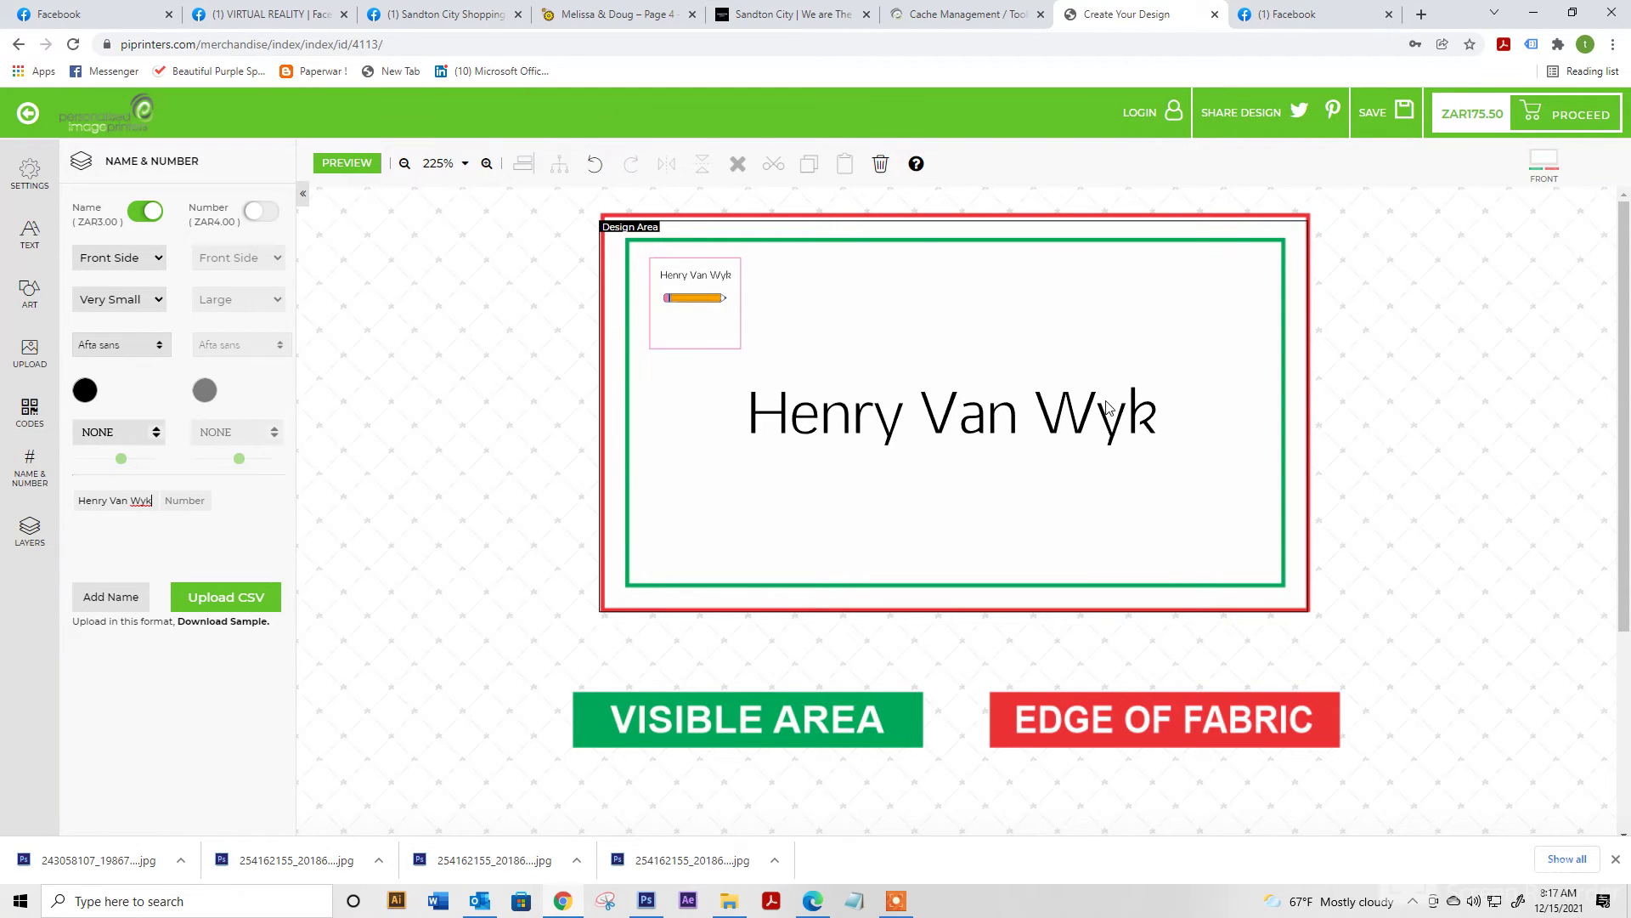
{"action": "left_click_drag", "start_coordinate": [1095, 406], "coordinate": [992, 389]}
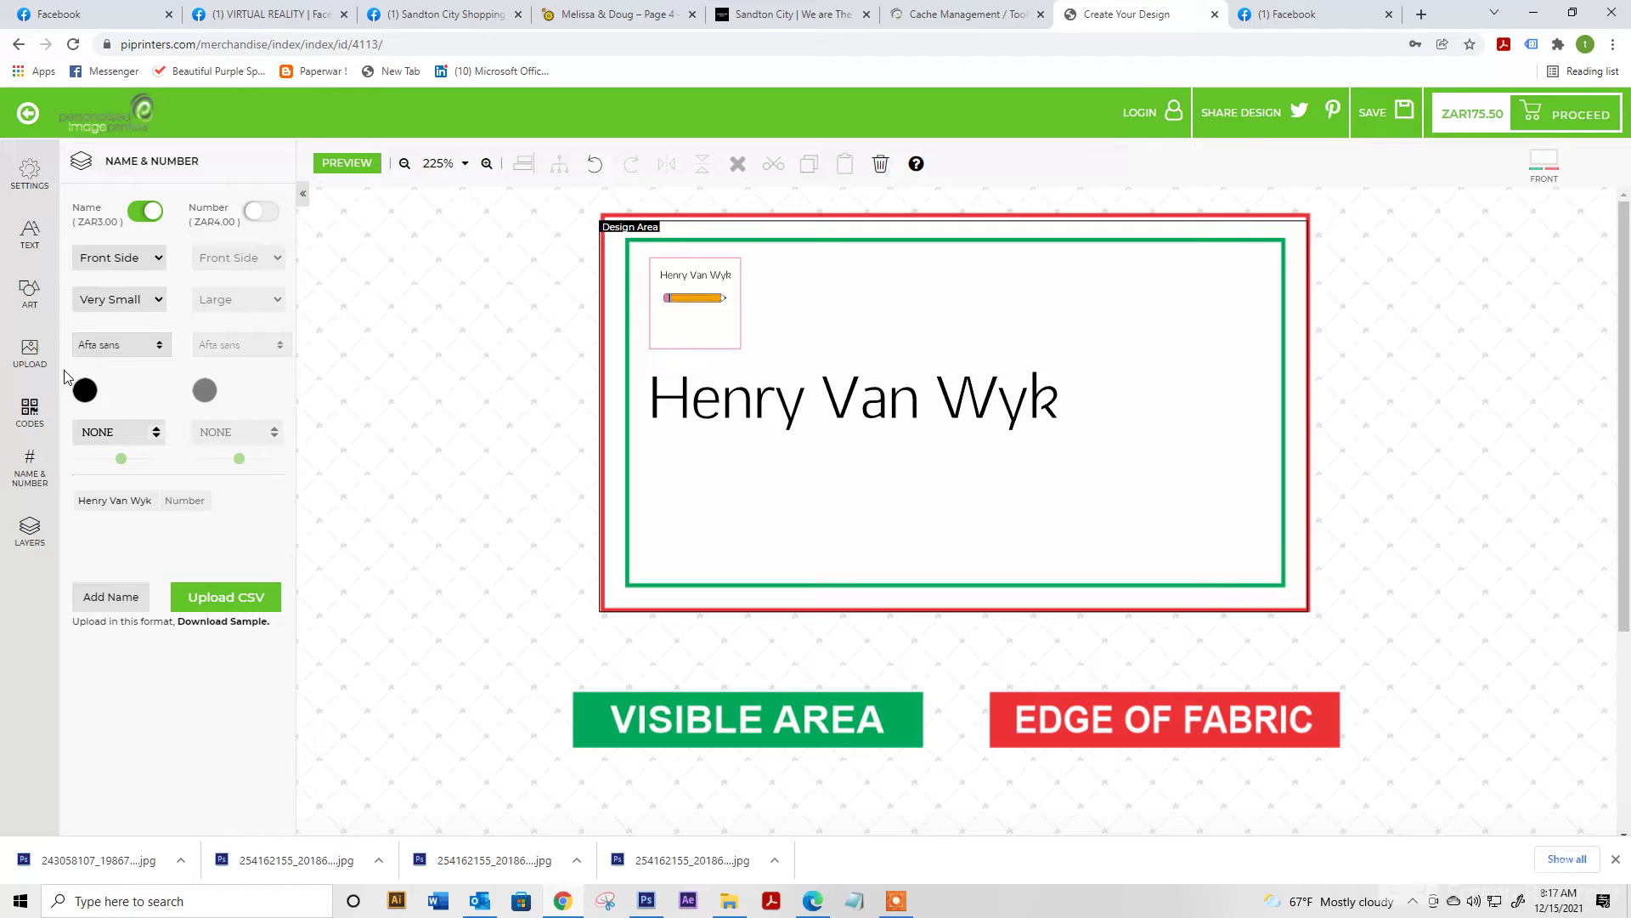
{"action": "left_click", "coordinate": [30, 351]}
Upload the Untitled-1 phone-number image and place it under the name at about 96 mm wide
{"action": "left_click", "coordinate": [212, 244]}
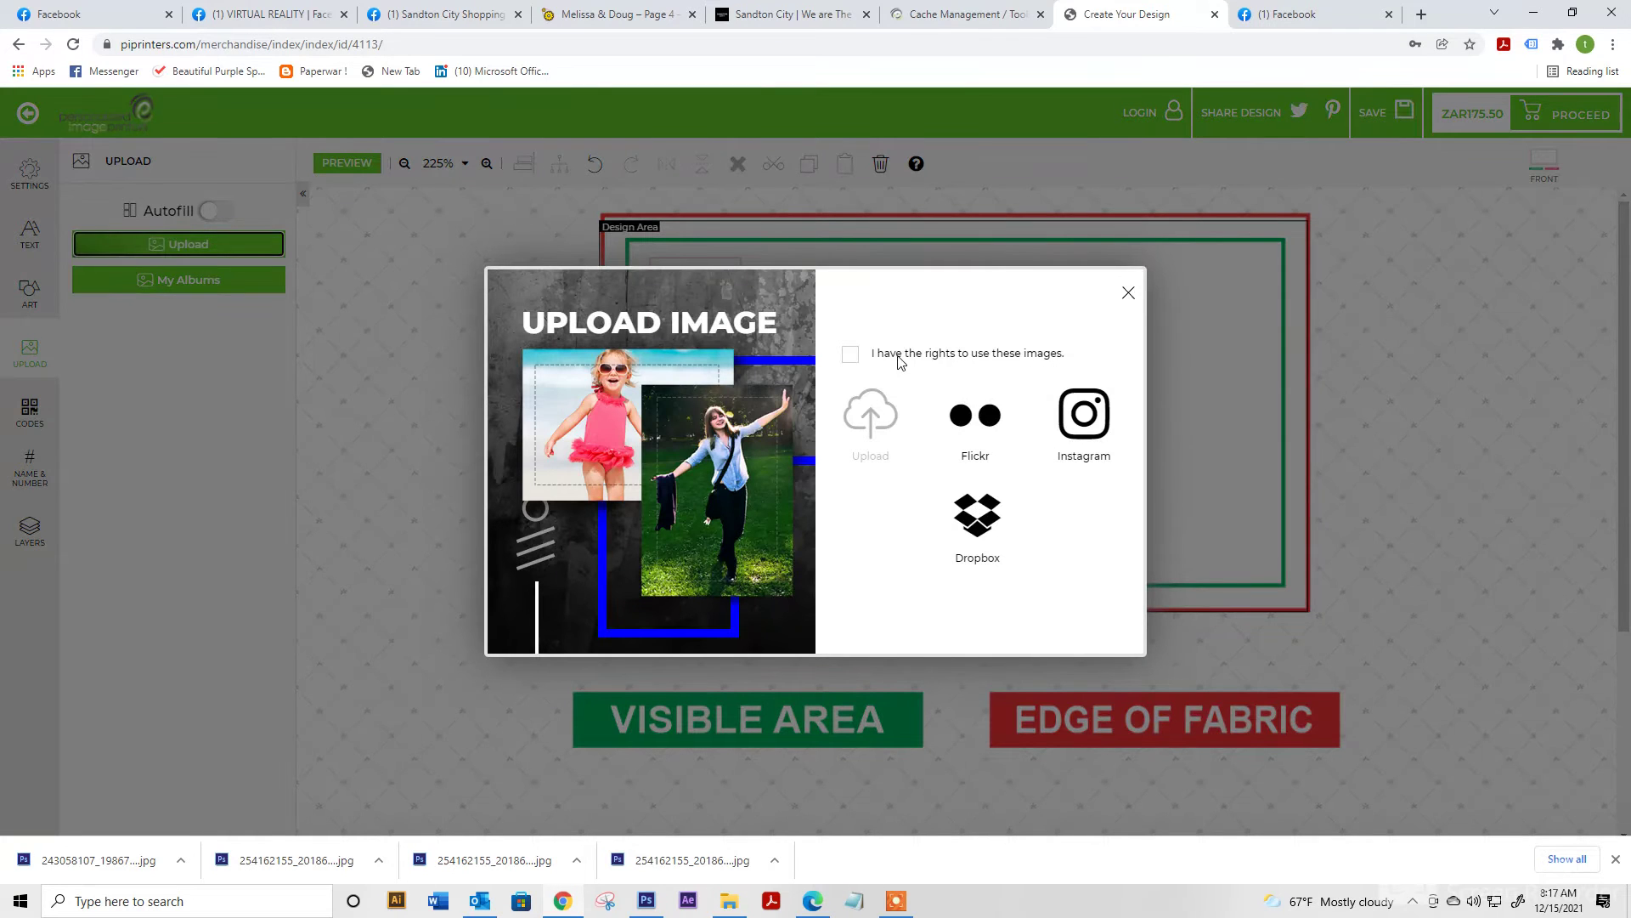
{"action": "left_click", "coordinate": [851, 354]}
{"action": "left_click", "coordinate": [870, 415]}
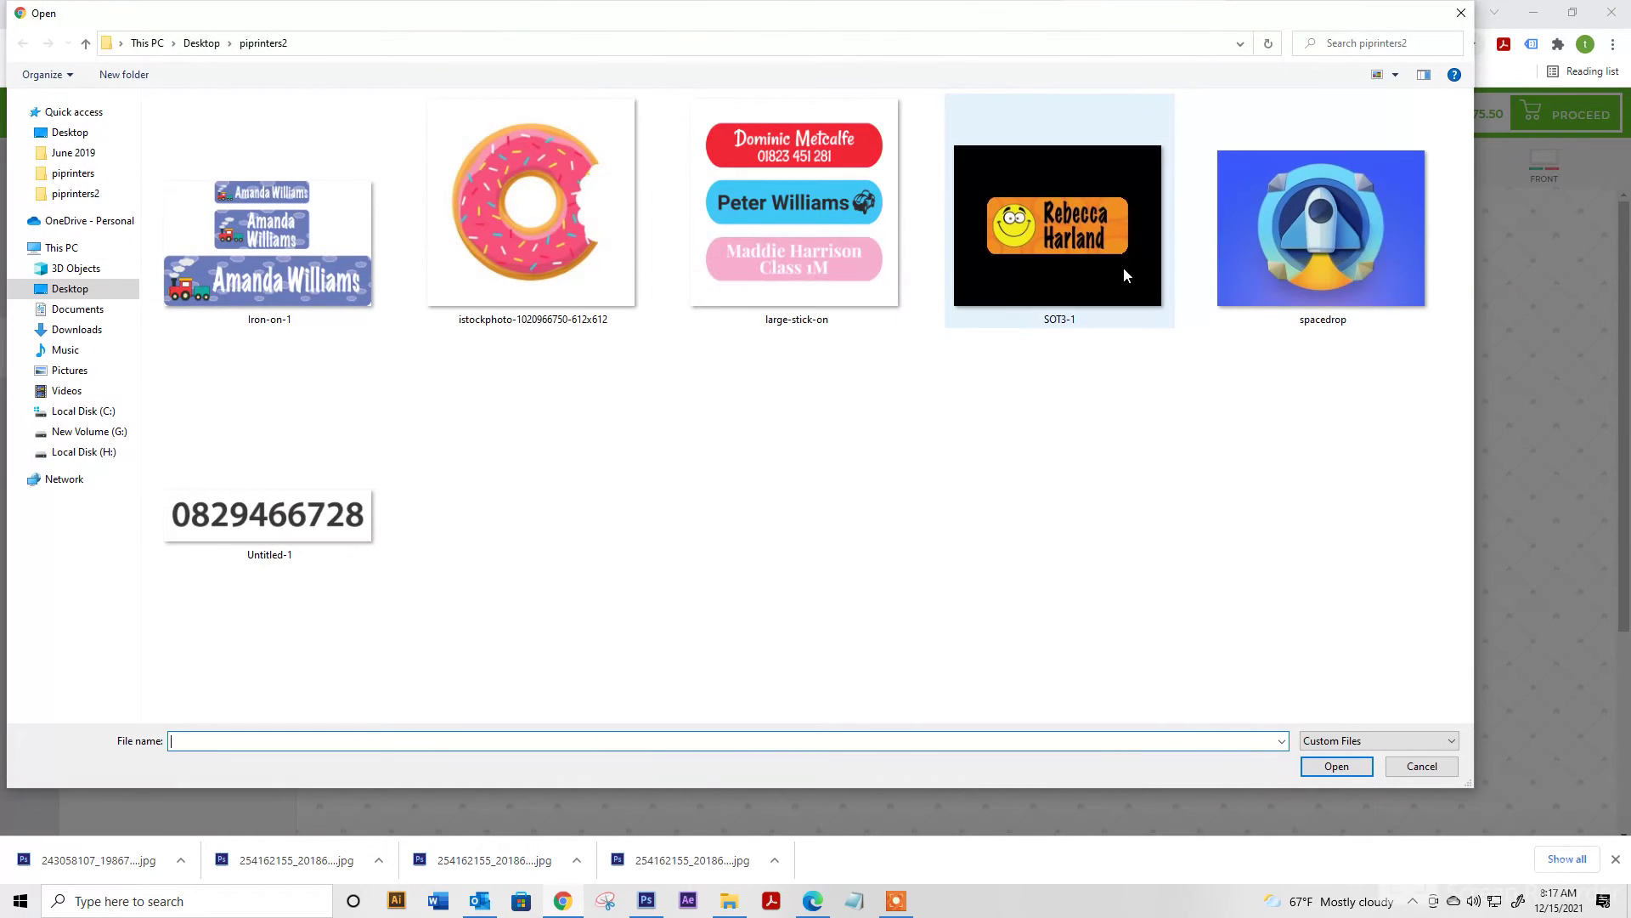
{"action": "double_click", "coordinate": [334, 510]}
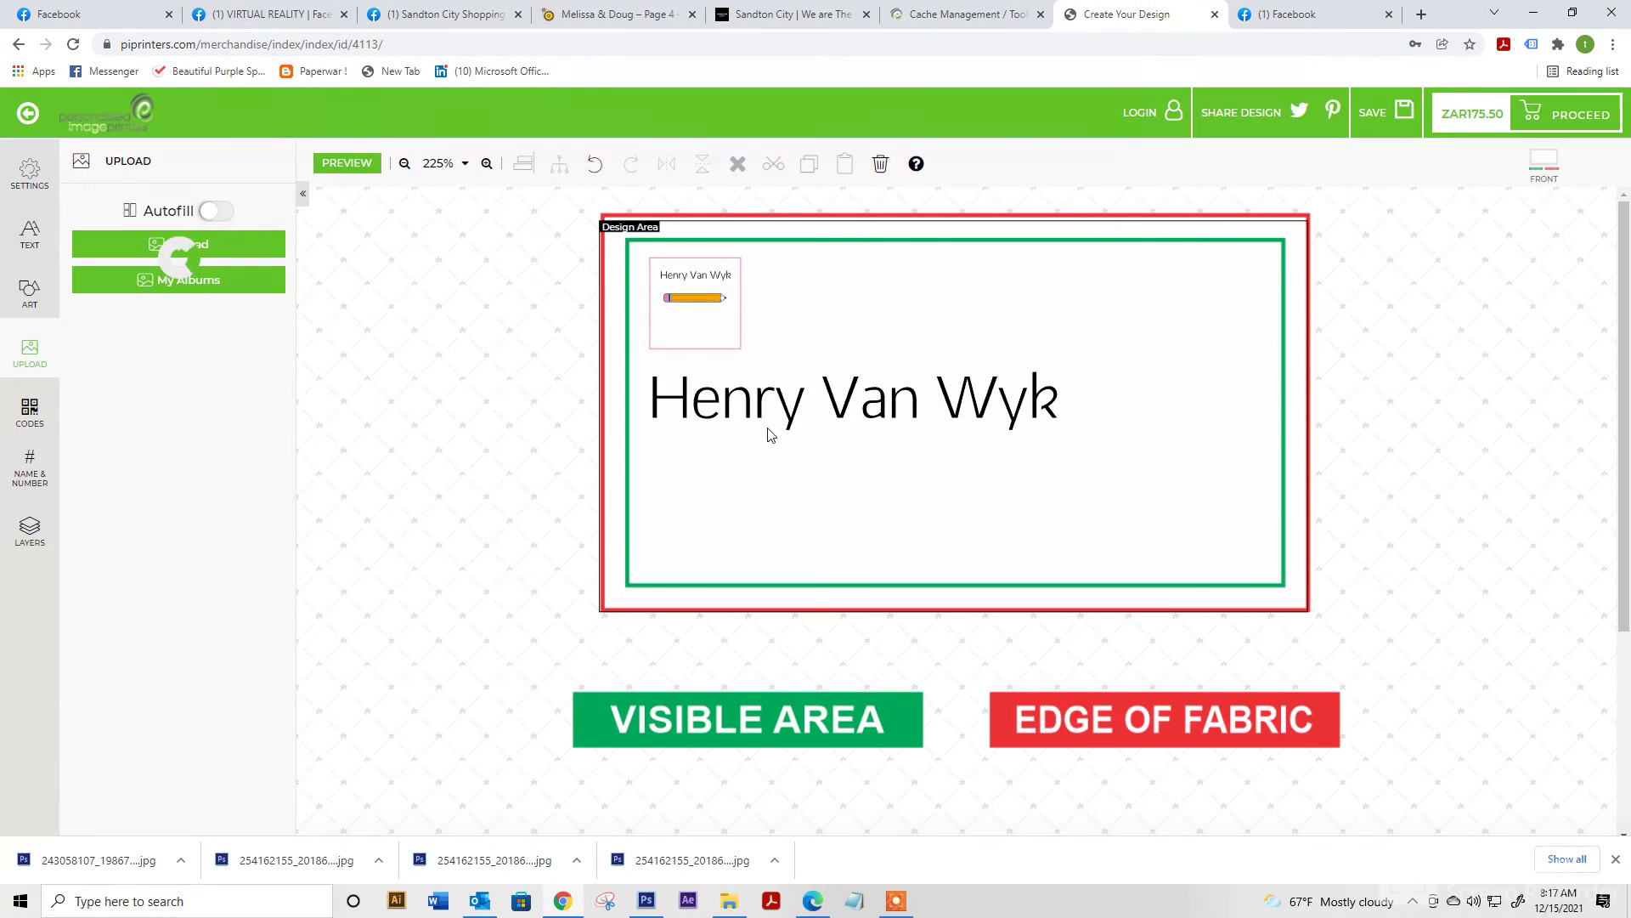
{"action": "left_click", "coordinate": [149, 354]}
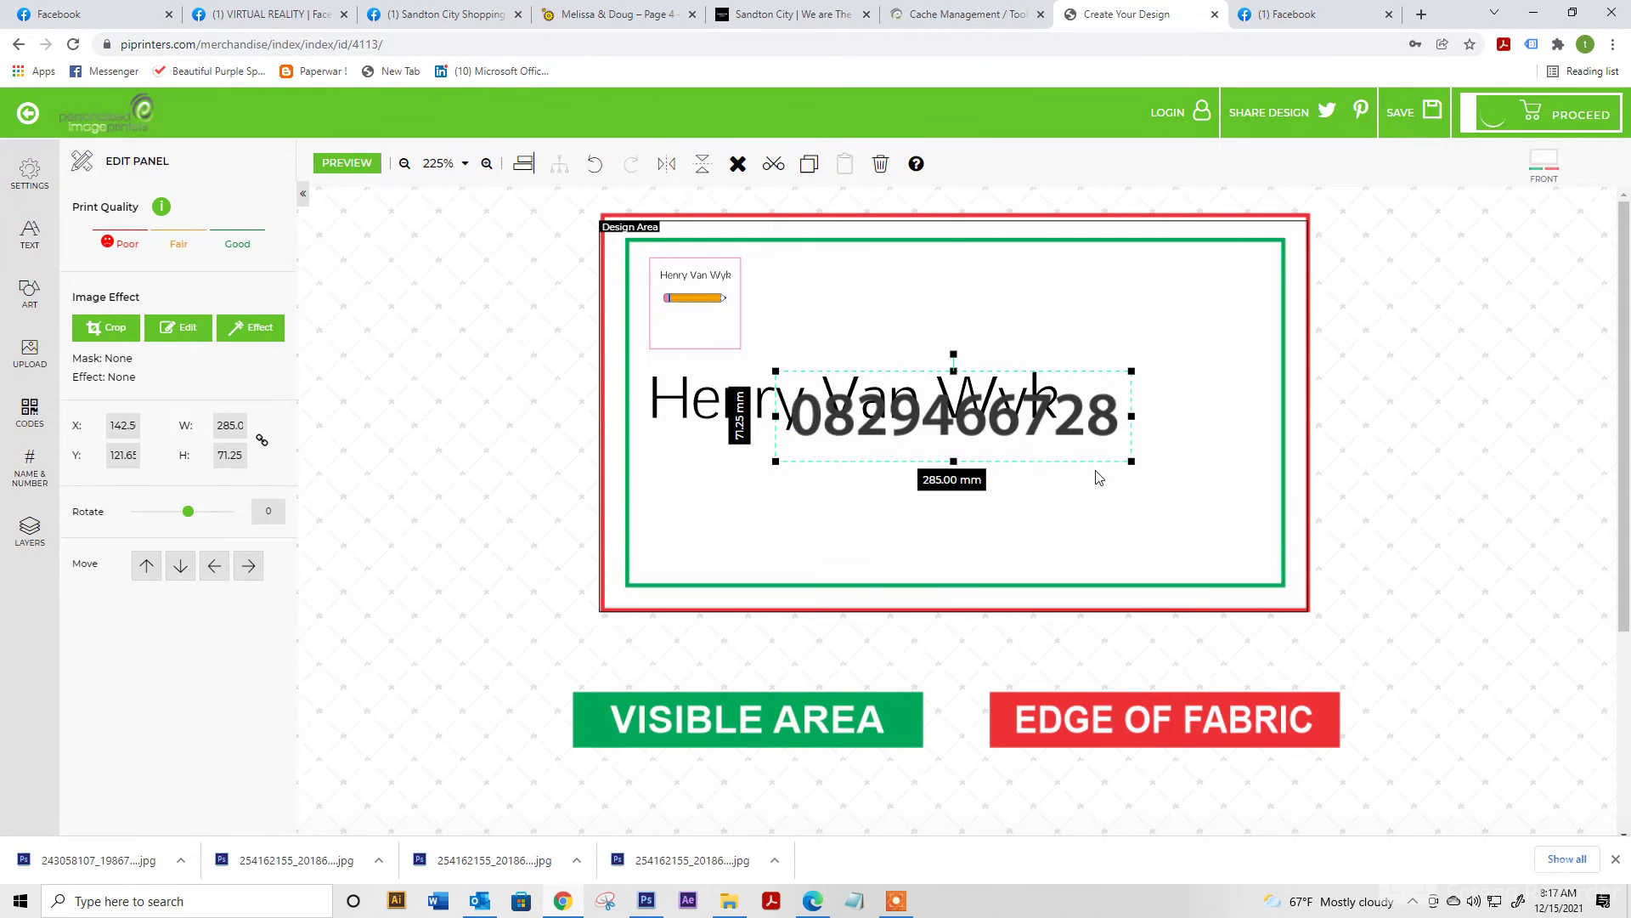
{"action": "left_click_drag", "start_coordinate": [1119, 465], "coordinate": [689, 445]}
{"action": "left_click", "coordinate": [926, 510]}
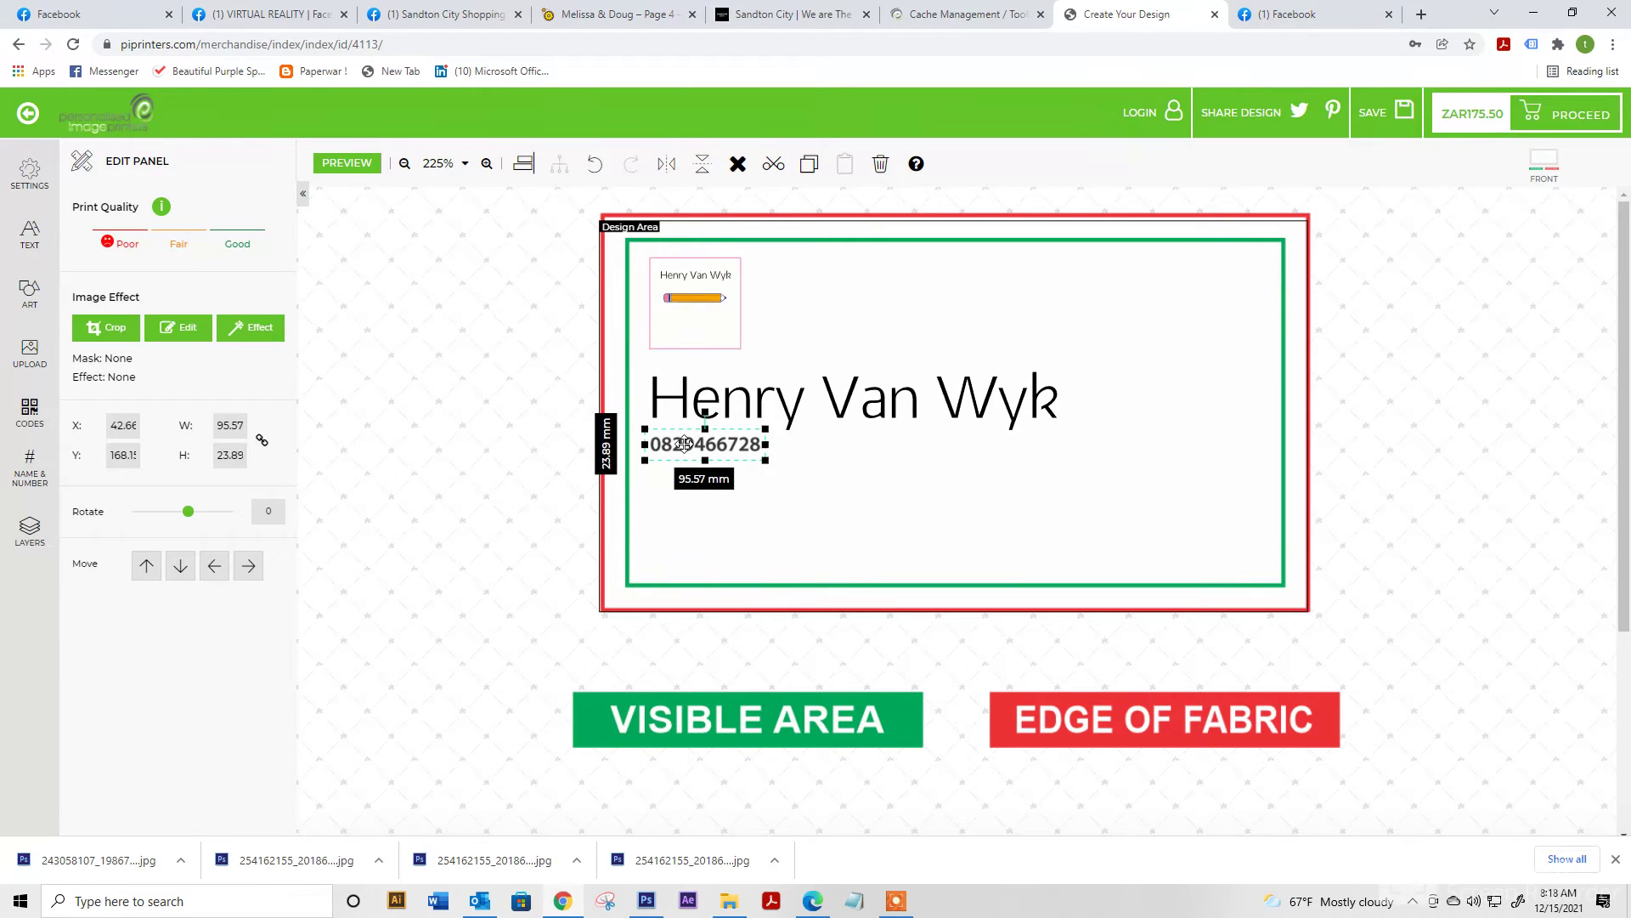
Upload the Iron-on-1 label image, shrink it beside the pencil box and paste a duplicate
{"action": "left_click", "coordinate": [29, 350]}
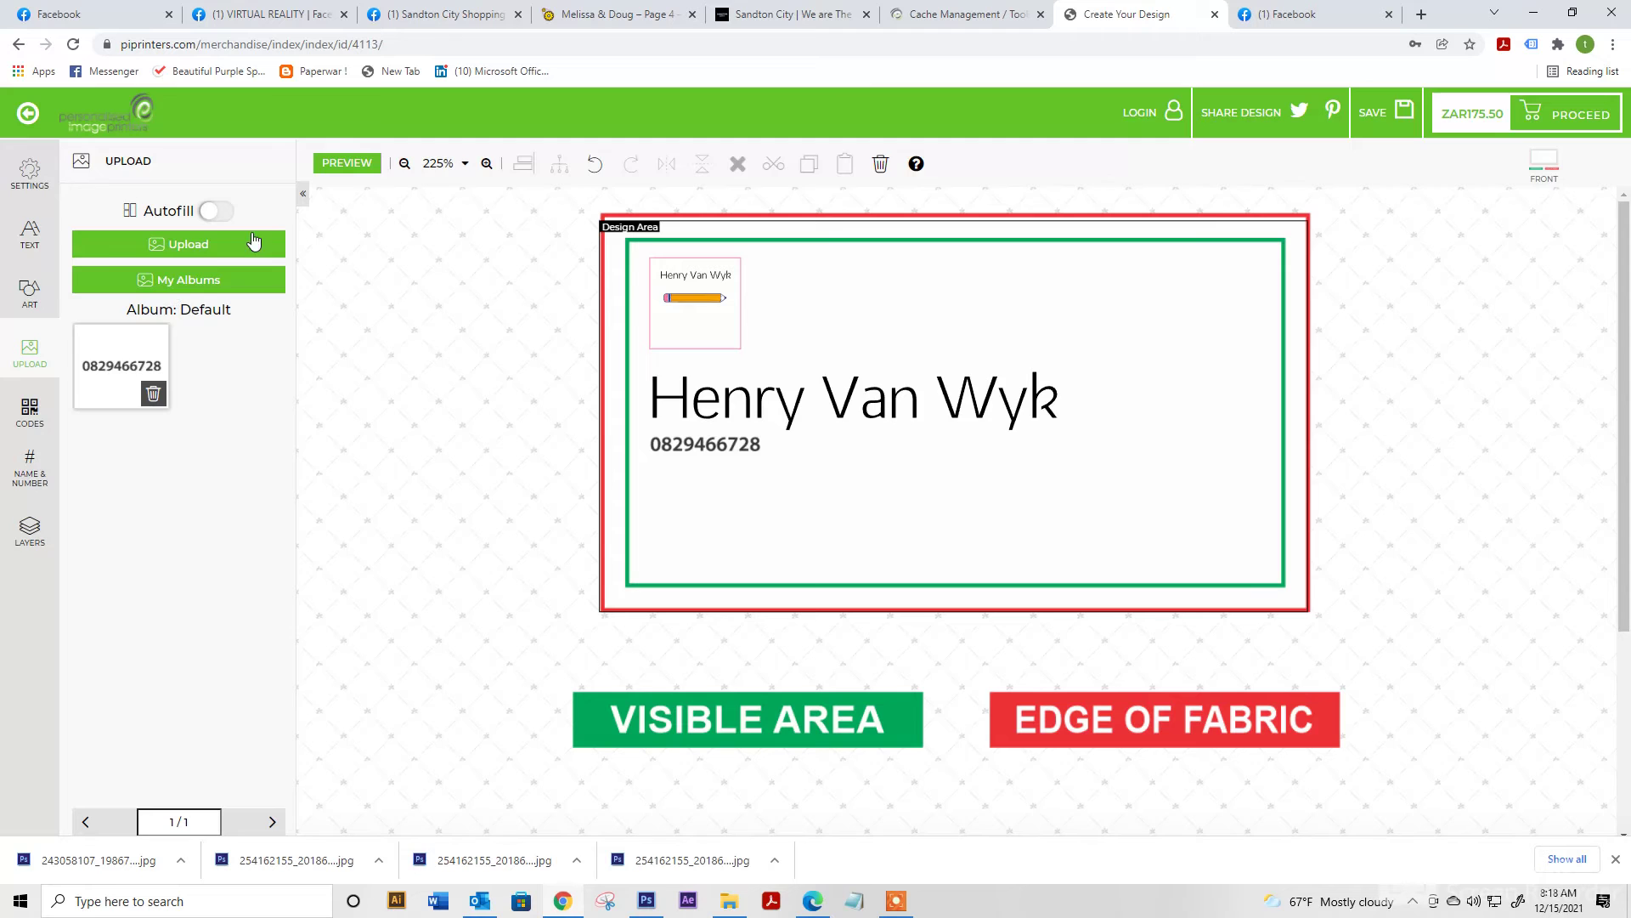
{"action": "left_click", "coordinate": [249, 245]}
{"action": "left_click", "coordinate": [872, 411]}
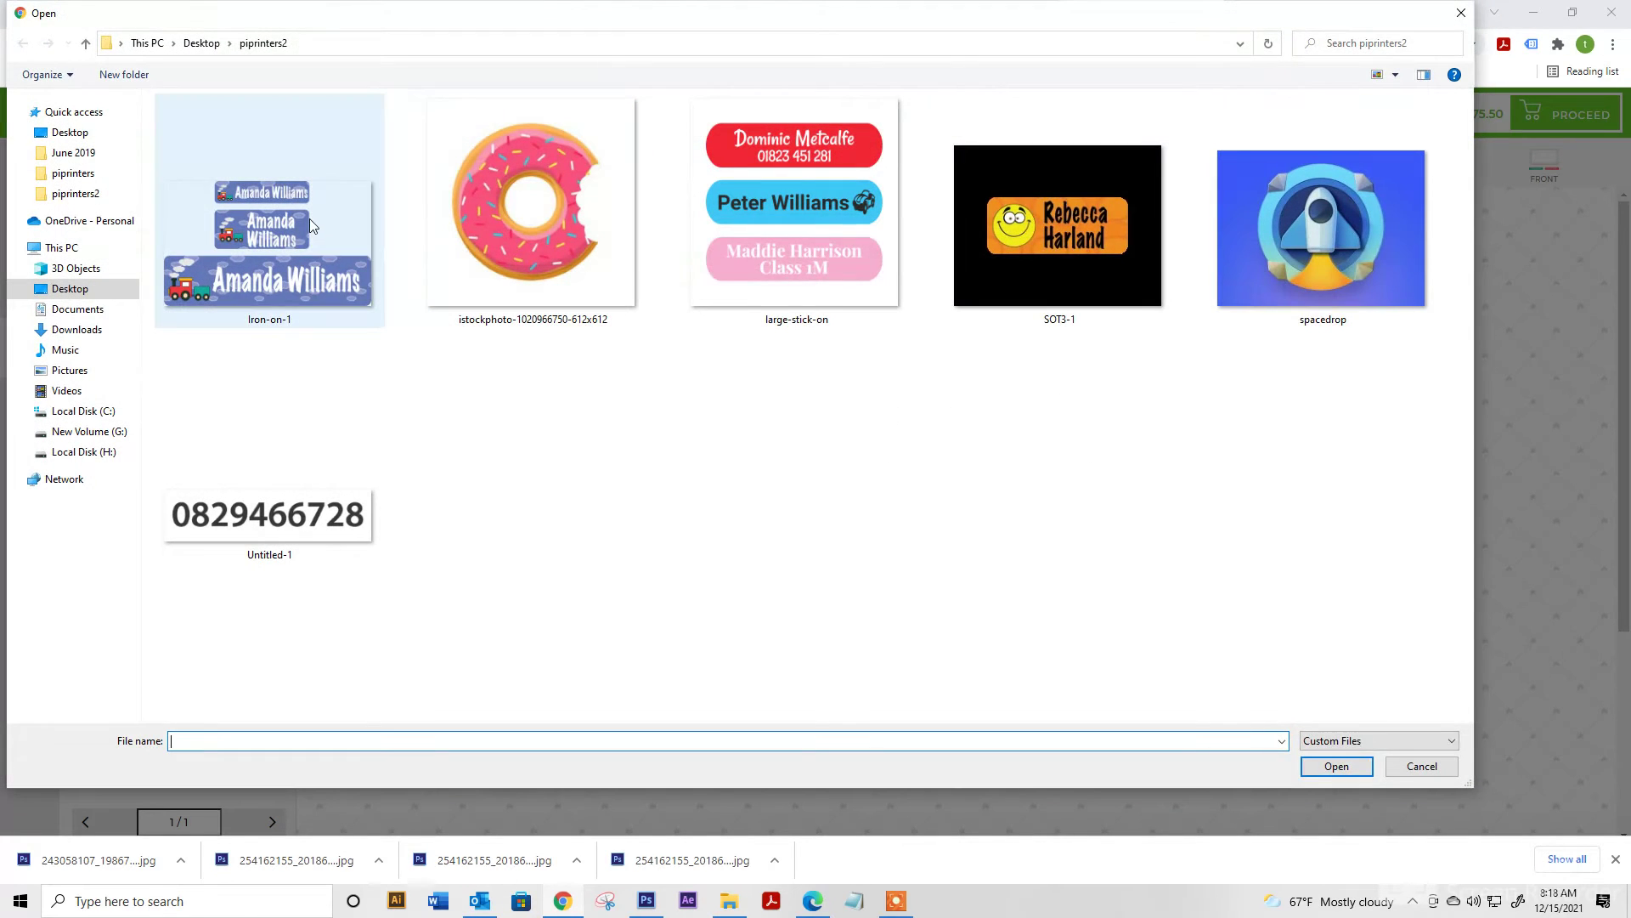
{"action": "double_click", "coordinate": [309, 217]}
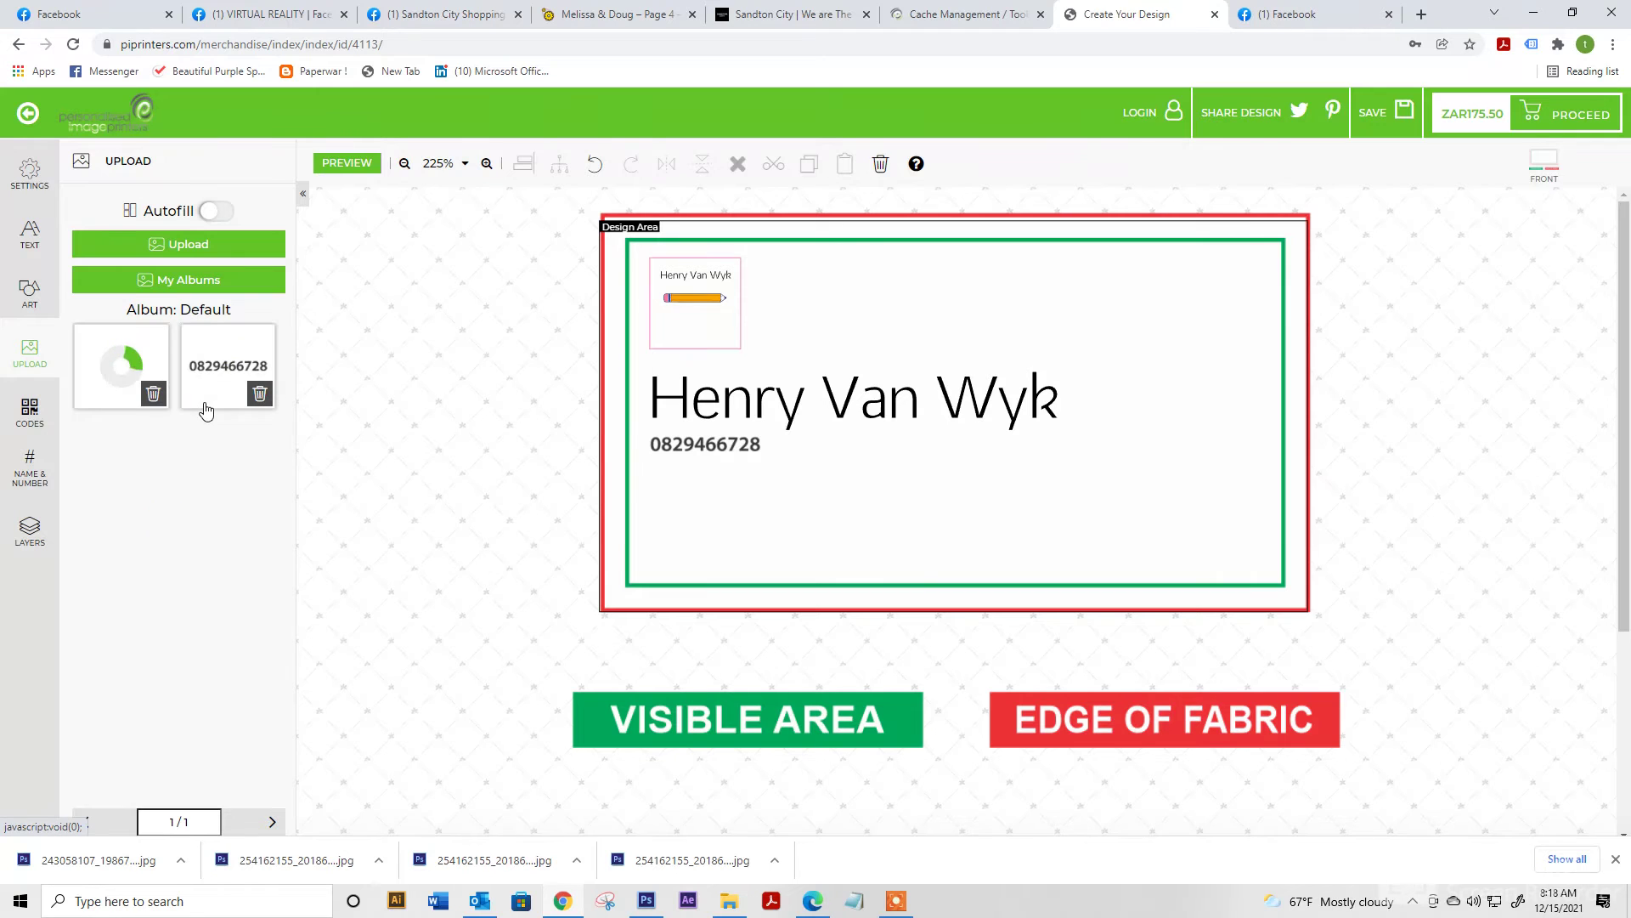
{"action": "left_click", "coordinate": [120, 365]}
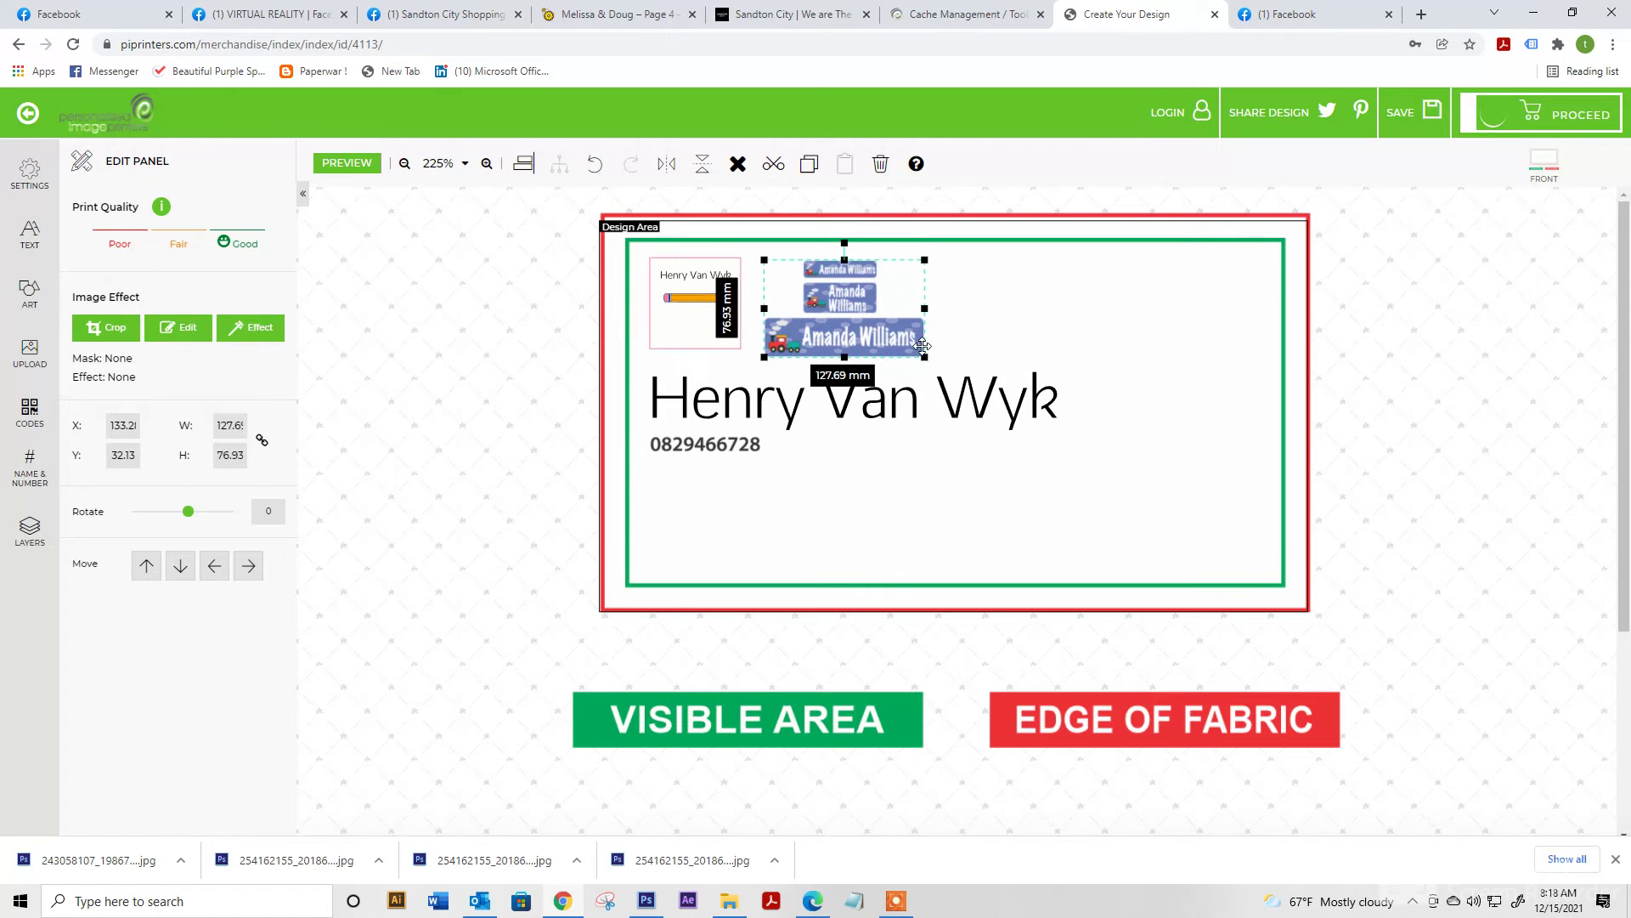
{"action": "left_click_drag", "start_coordinate": [919, 354], "coordinate": [1203, 317]}
{"action": "key", "text": "ctrl+c"}
{"action": "key", "text": "ctrl+v"}
{"action": "key", "text": "ctrl+v"}
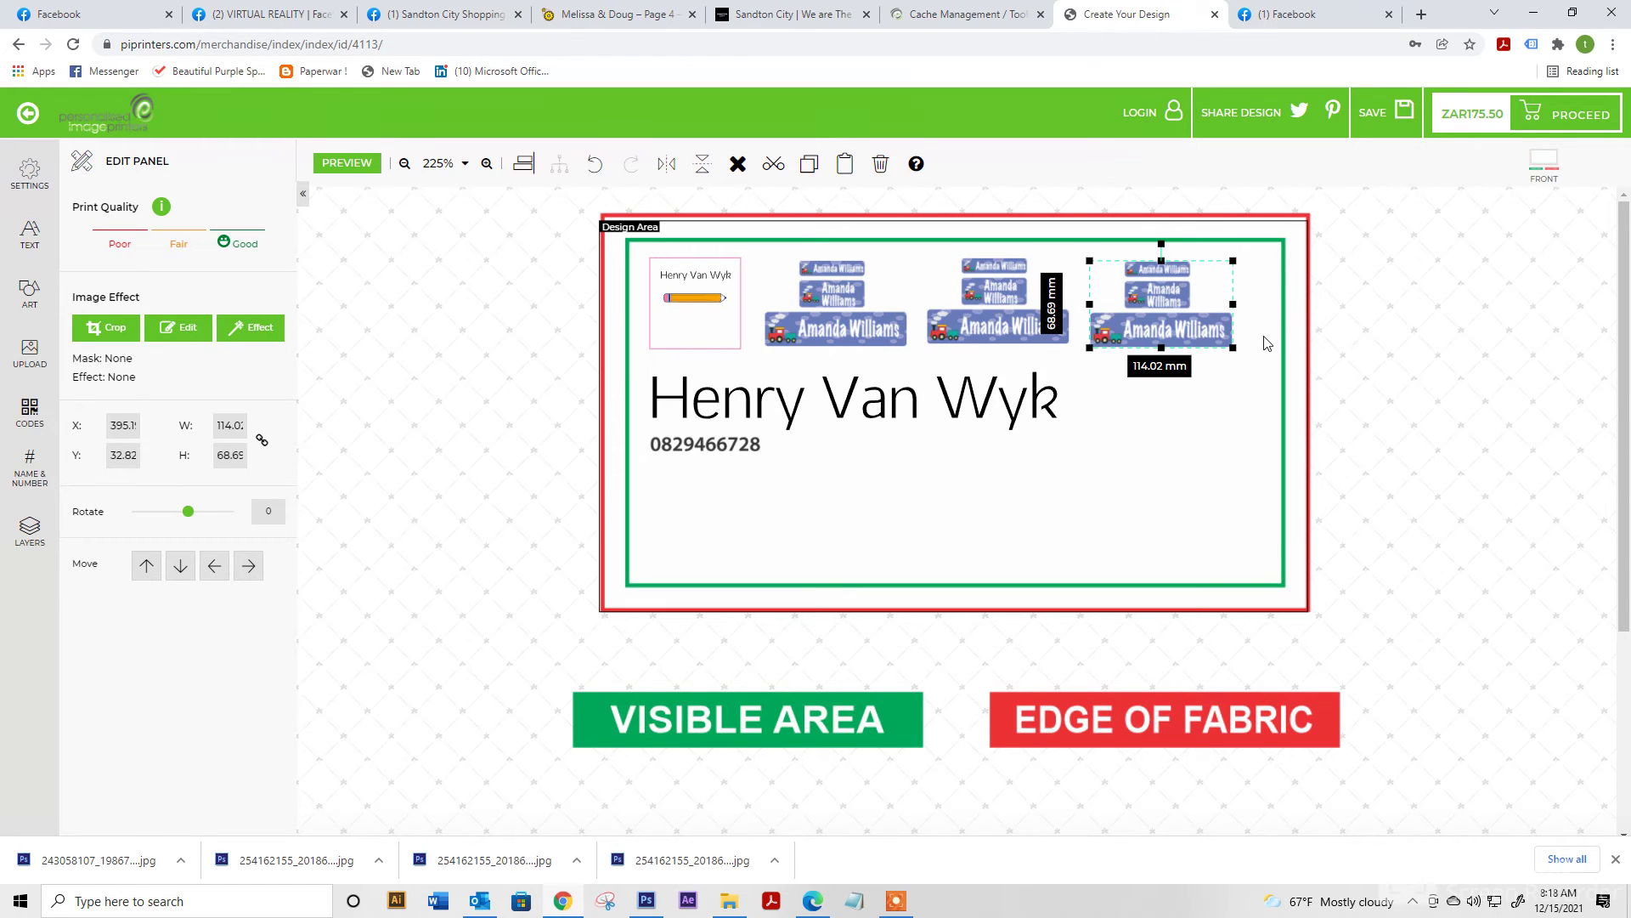
Confirm the artwork review, preview the design and add it to the cart
{"action": "left_click", "coordinate": [1571, 120]}
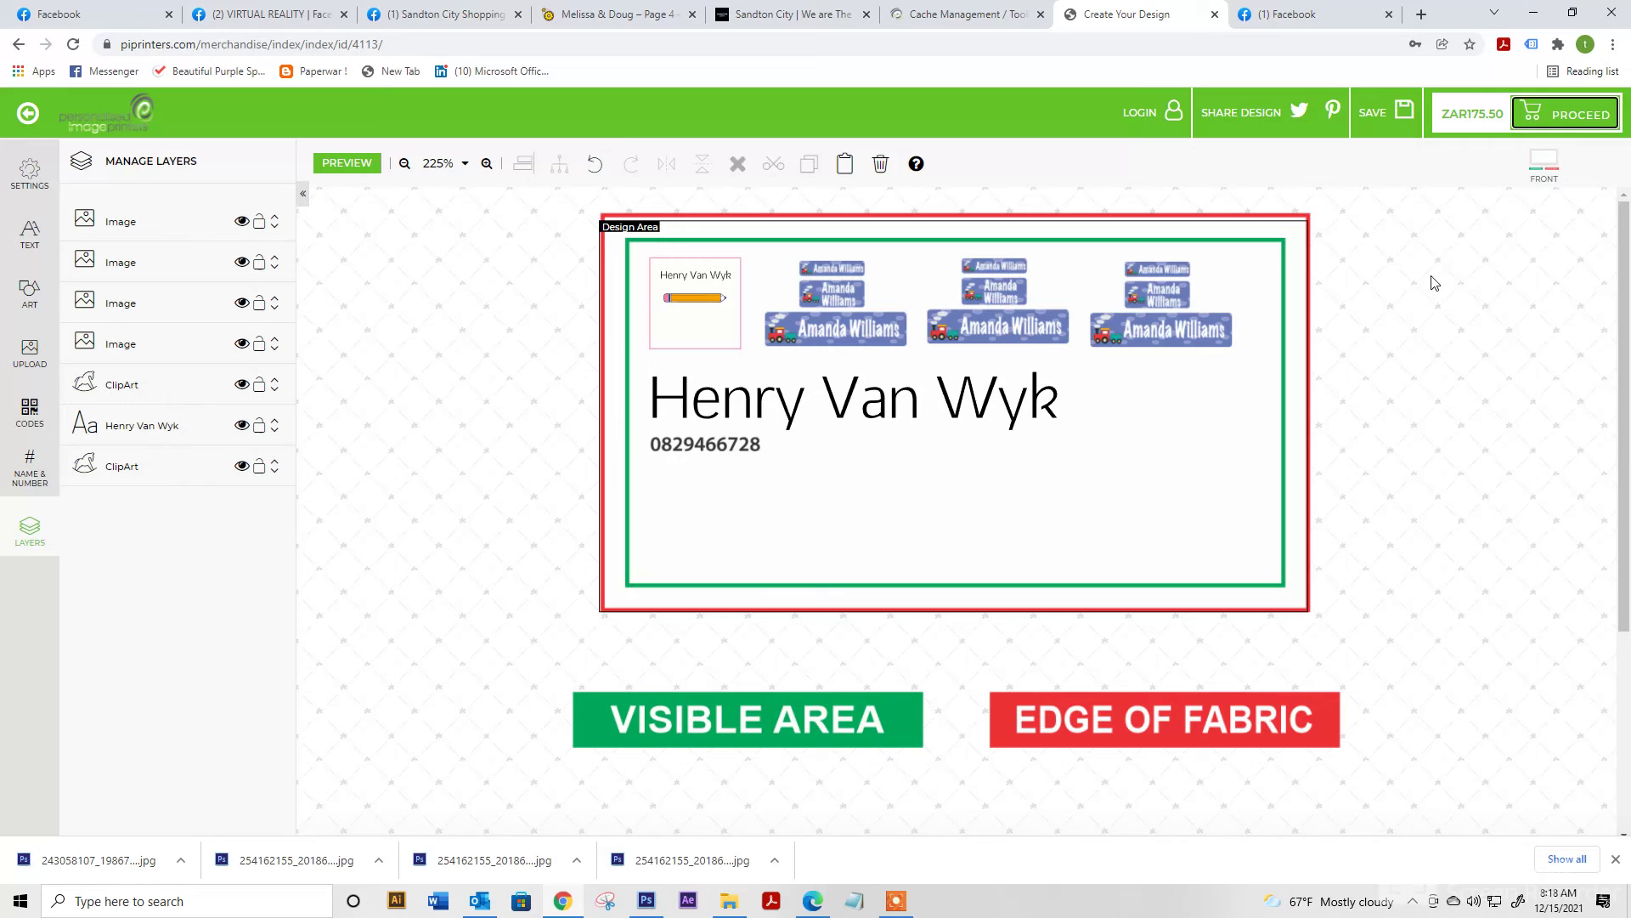
{"action": "left_click", "coordinate": [1487, 486]}
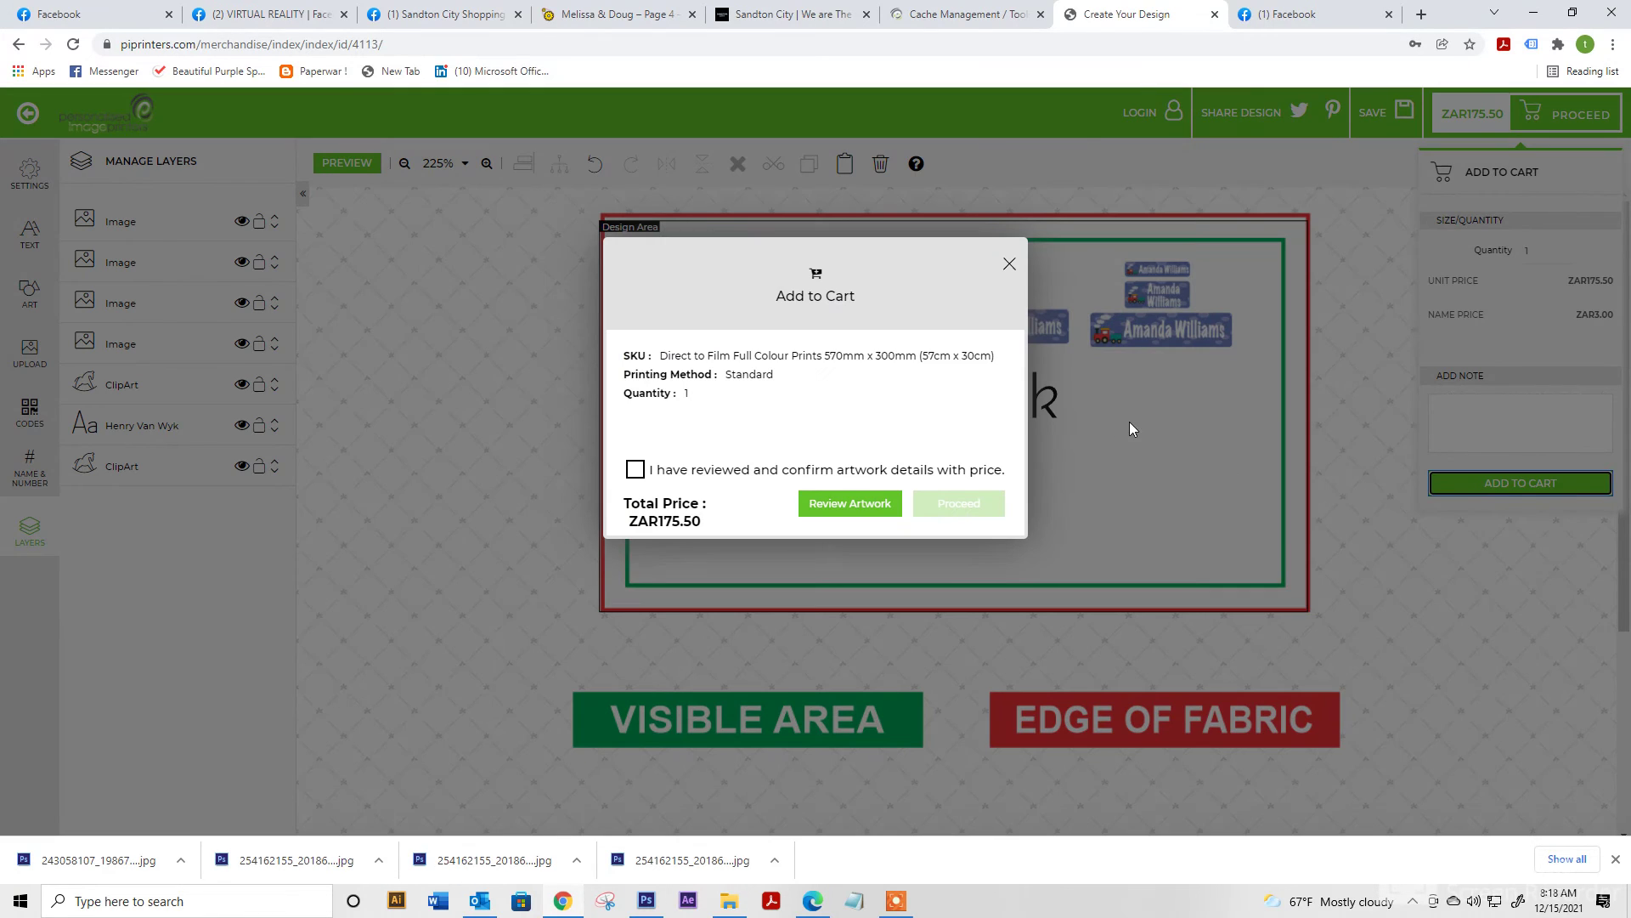
{"action": "left_click", "coordinate": [635, 470]}
{"action": "left_click", "coordinate": [820, 505]}
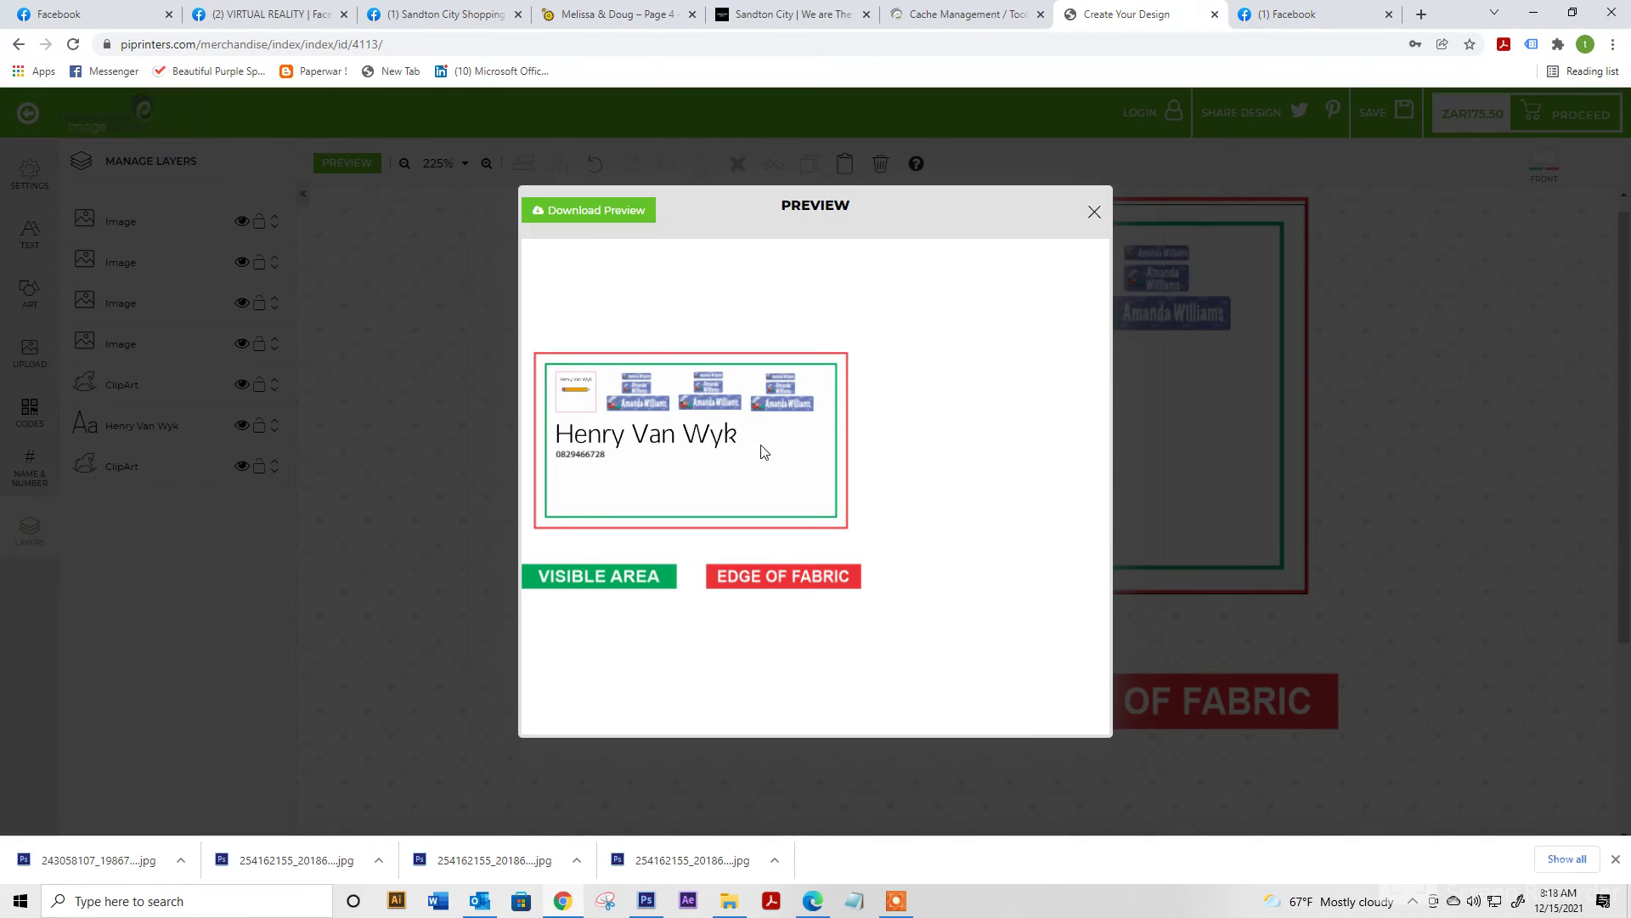
{"action": "left_click", "coordinate": [1093, 211]}
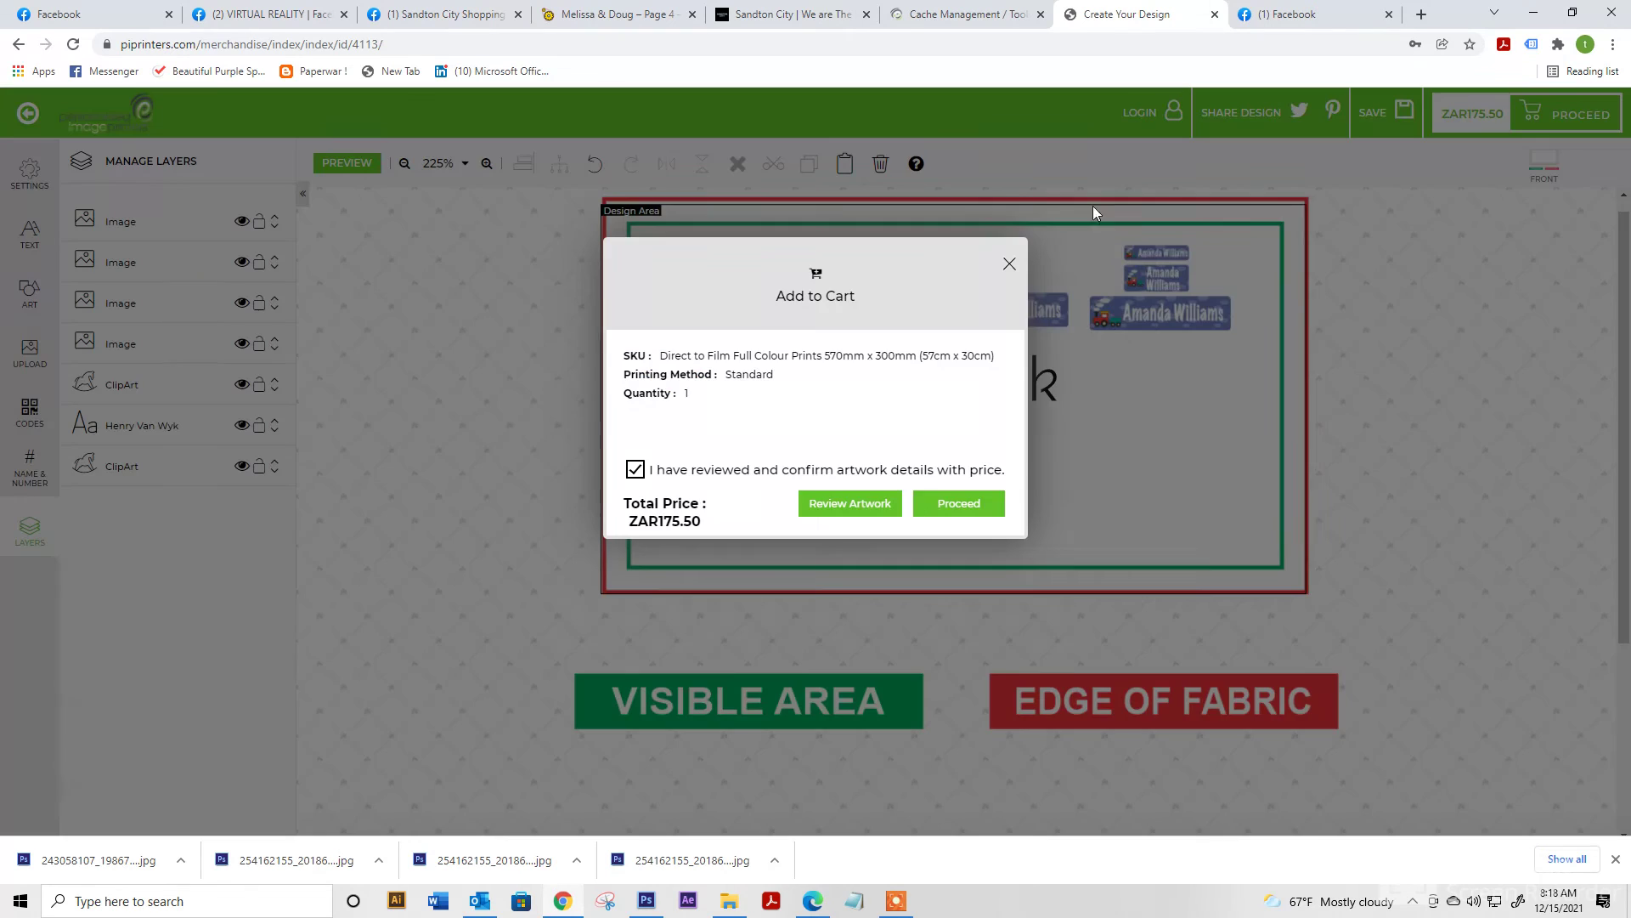
{"action": "left_click", "coordinate": [933, 508]}
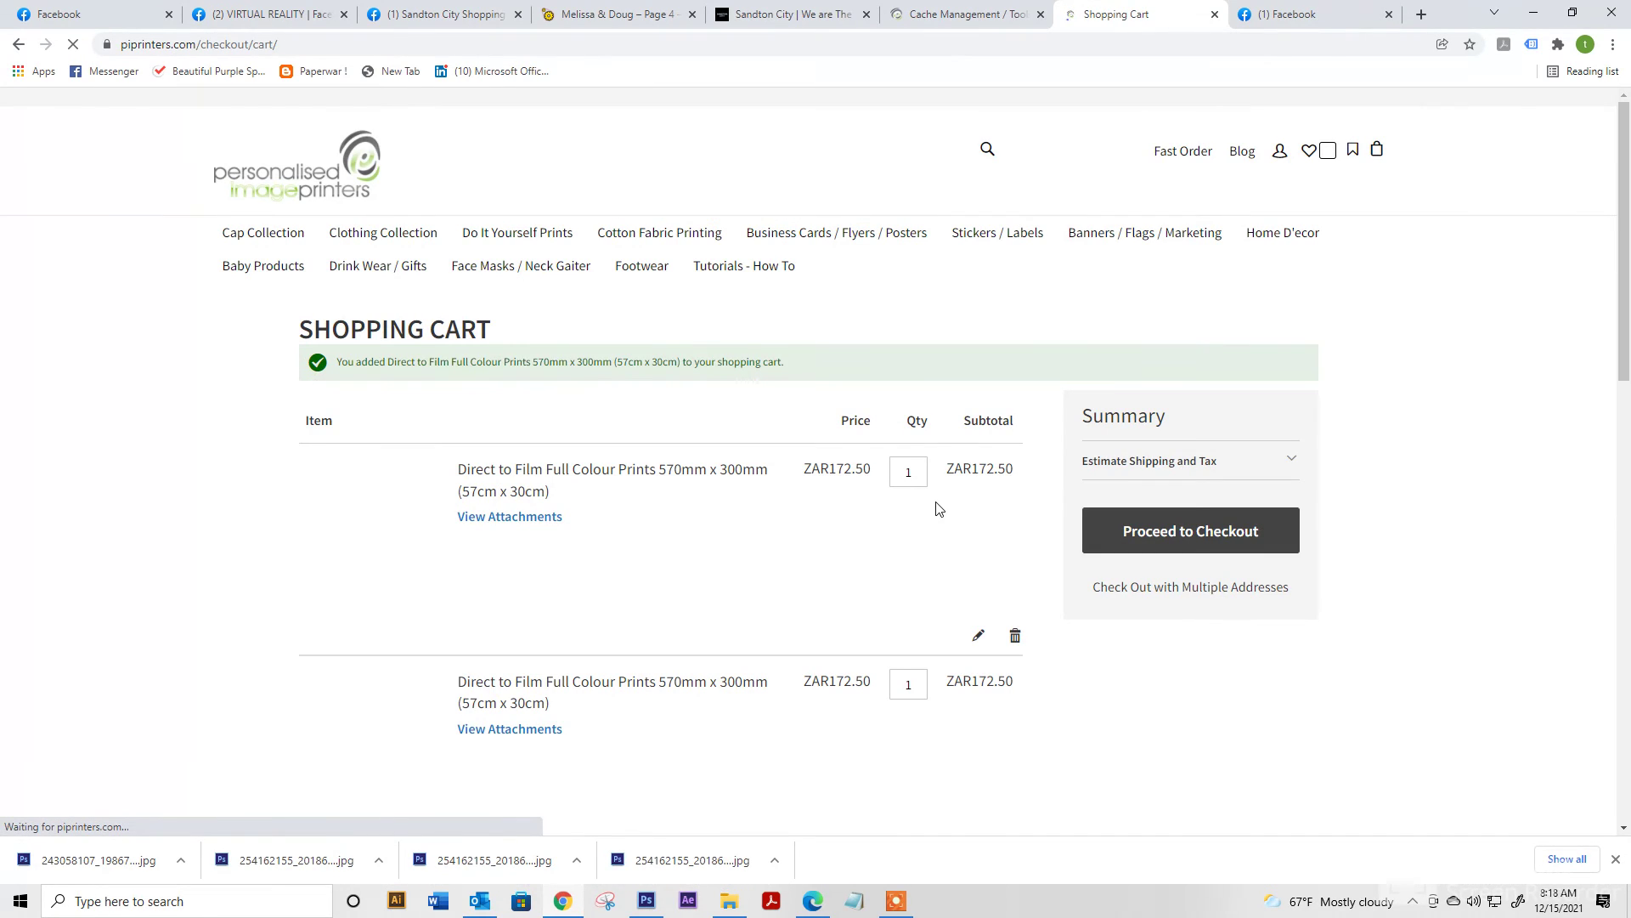
Review the new print's product page from the cart, then proceed to checkout
{"action": "scroll", "coordinate": [938, 508], "scroll_direction": "down", "scroll_amount": 5}
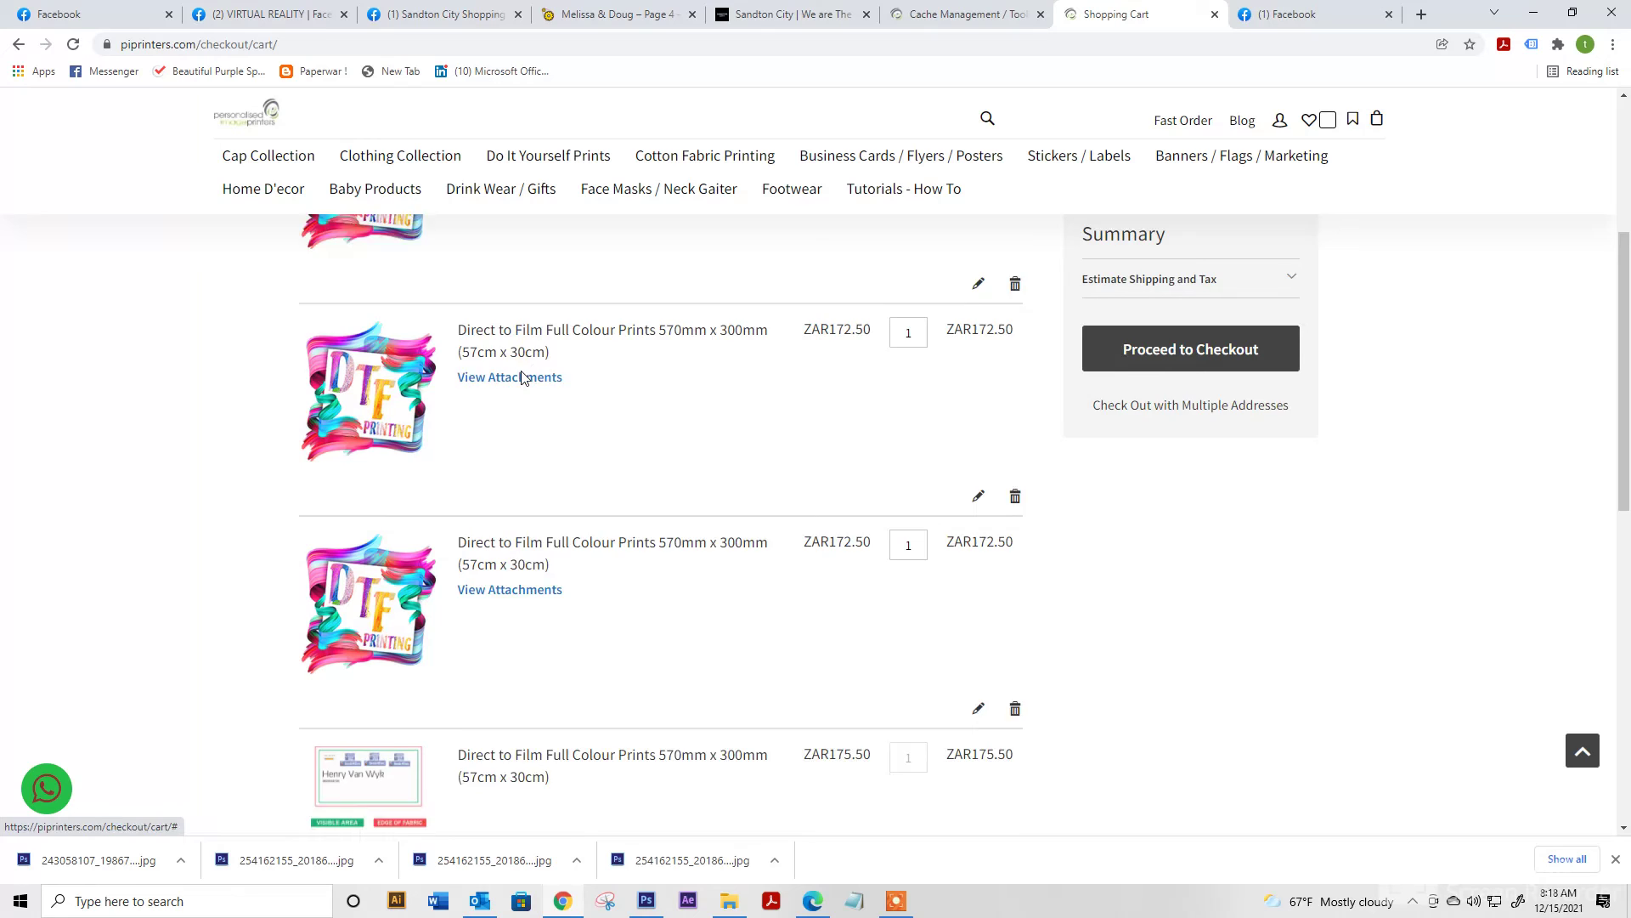
{"action": "scroll", "coordinate": [521, 378], "scroll_direction": "down", "scroll_amount": 2}
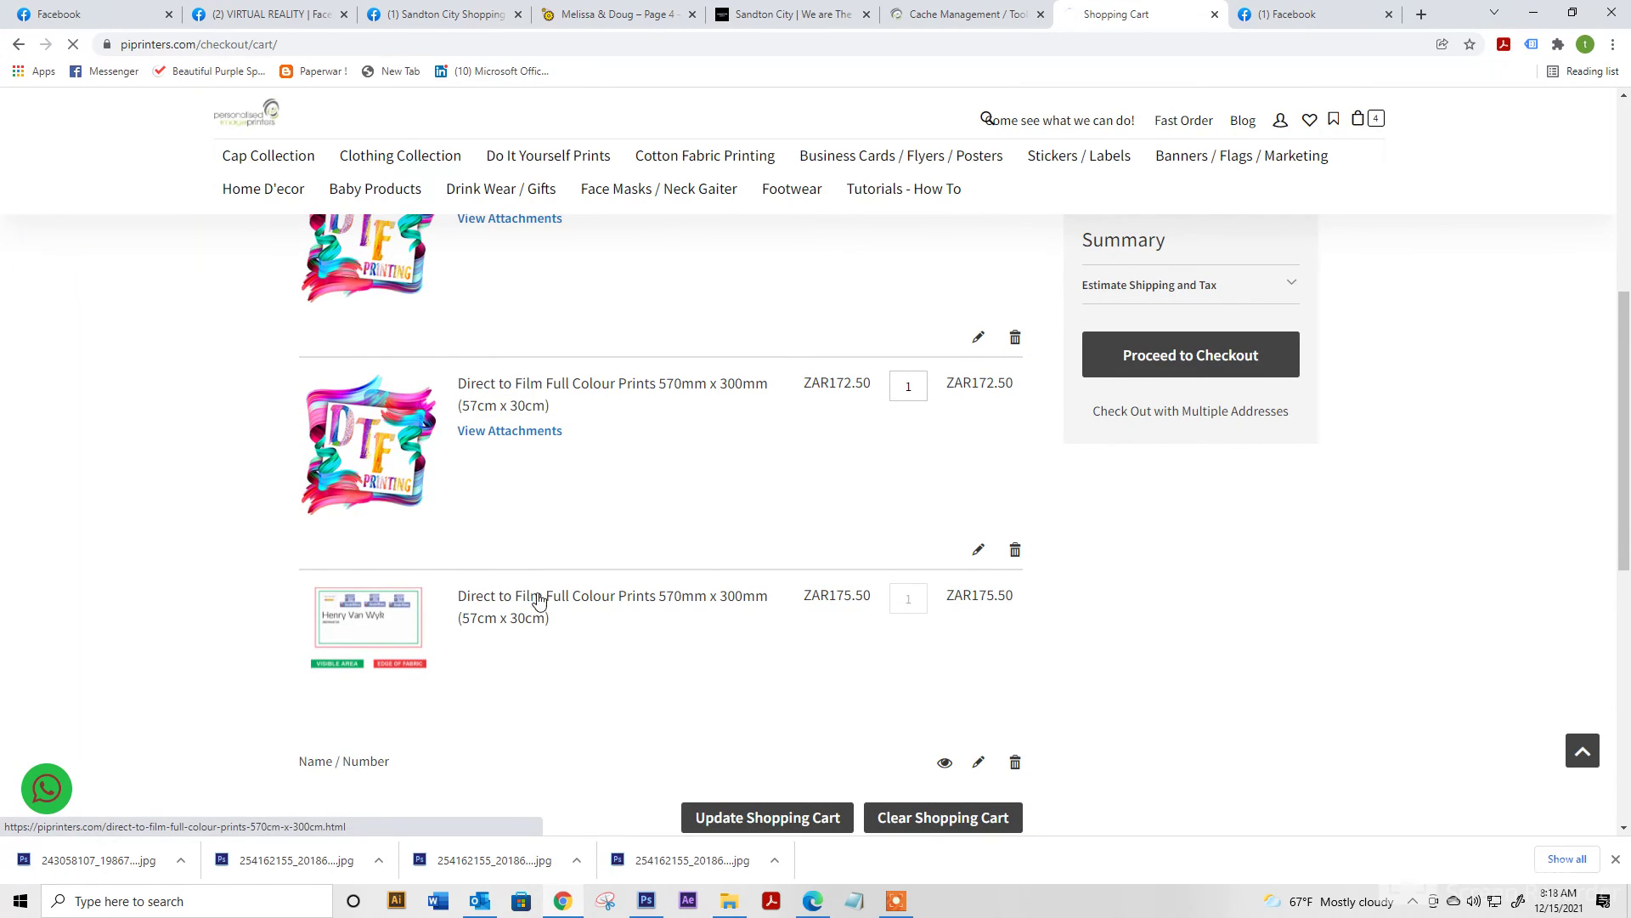
{"action": "left_click", "coordinate": [538, 600]}
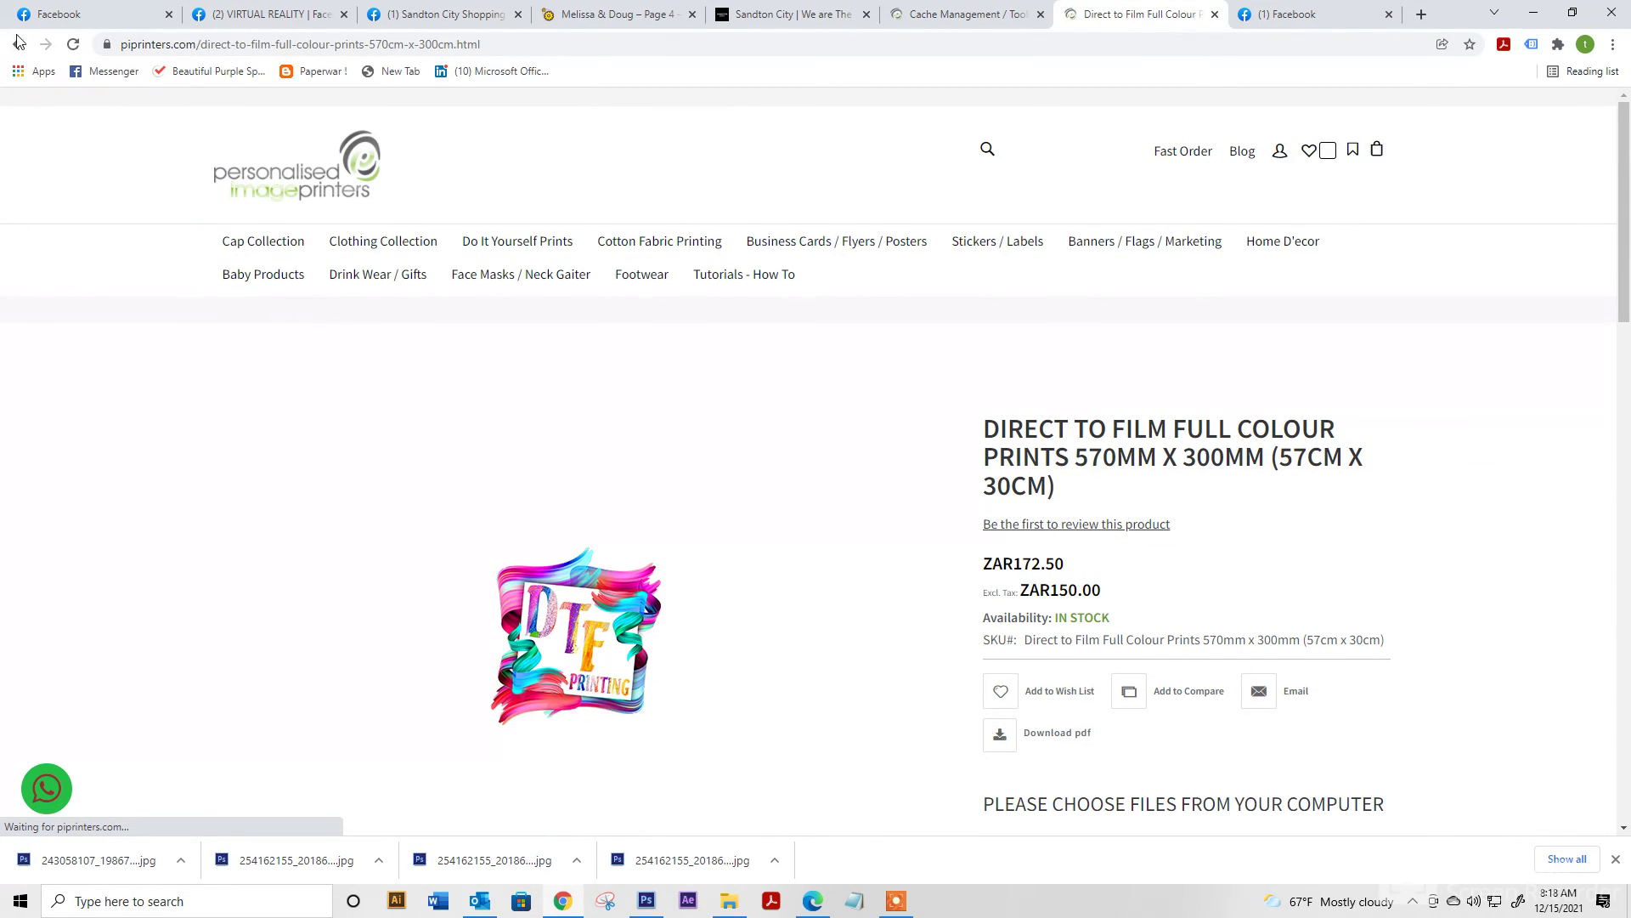
{"action": "scroll", "coordinate": [522, 523], "scroll_direction": "down", "scroll_amount": 1}
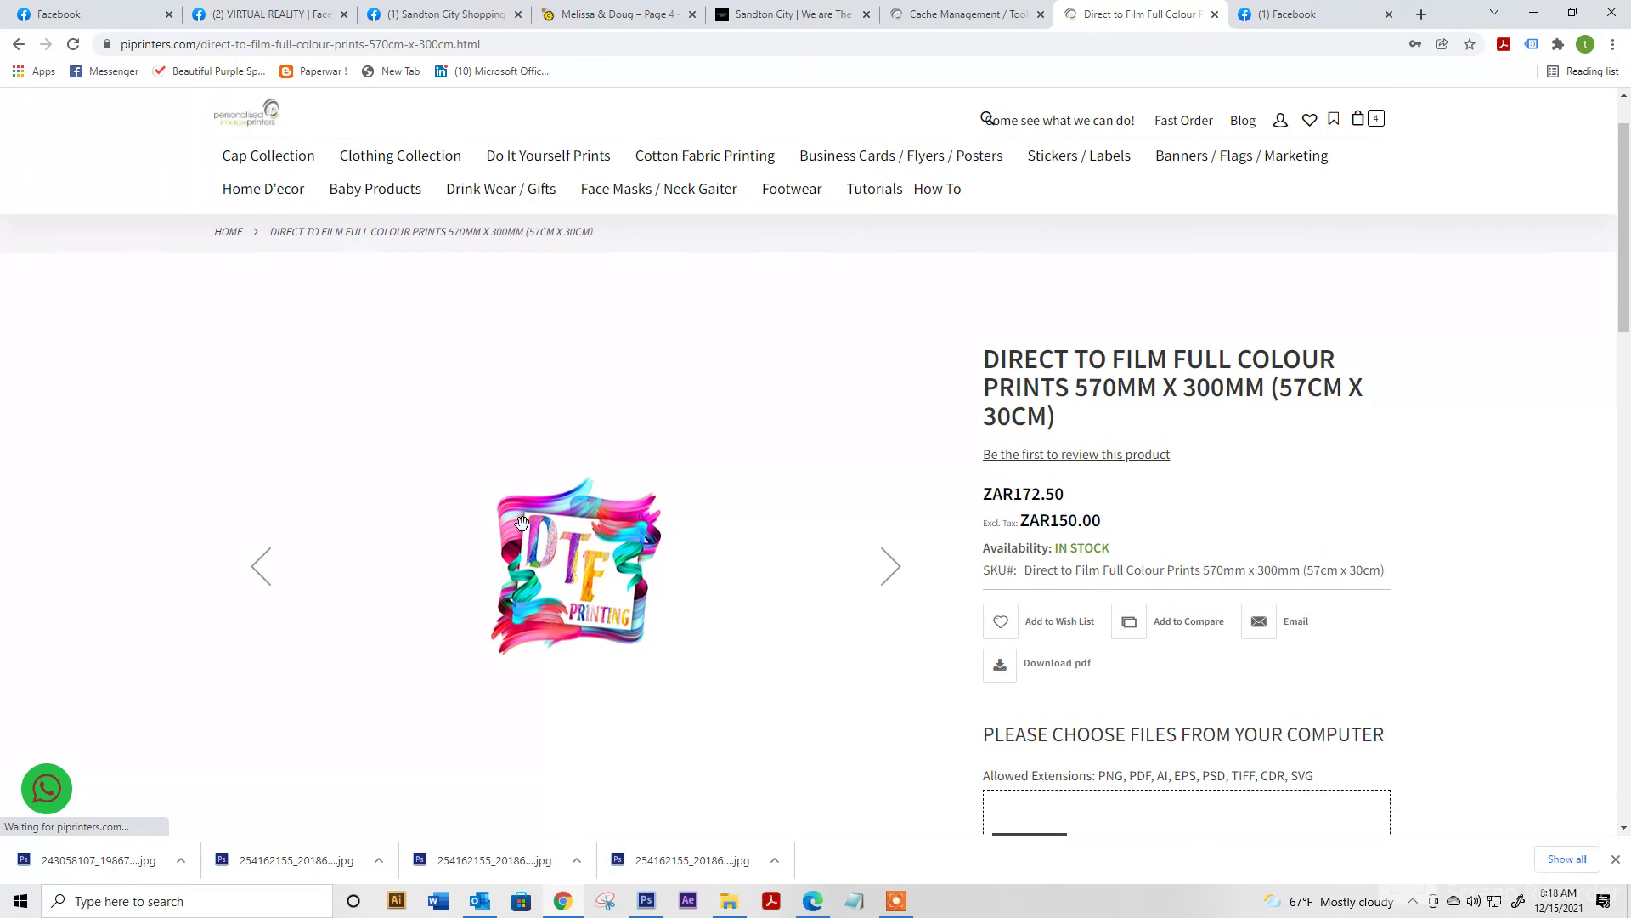
{"action": "key", "text": "alt+Left"}
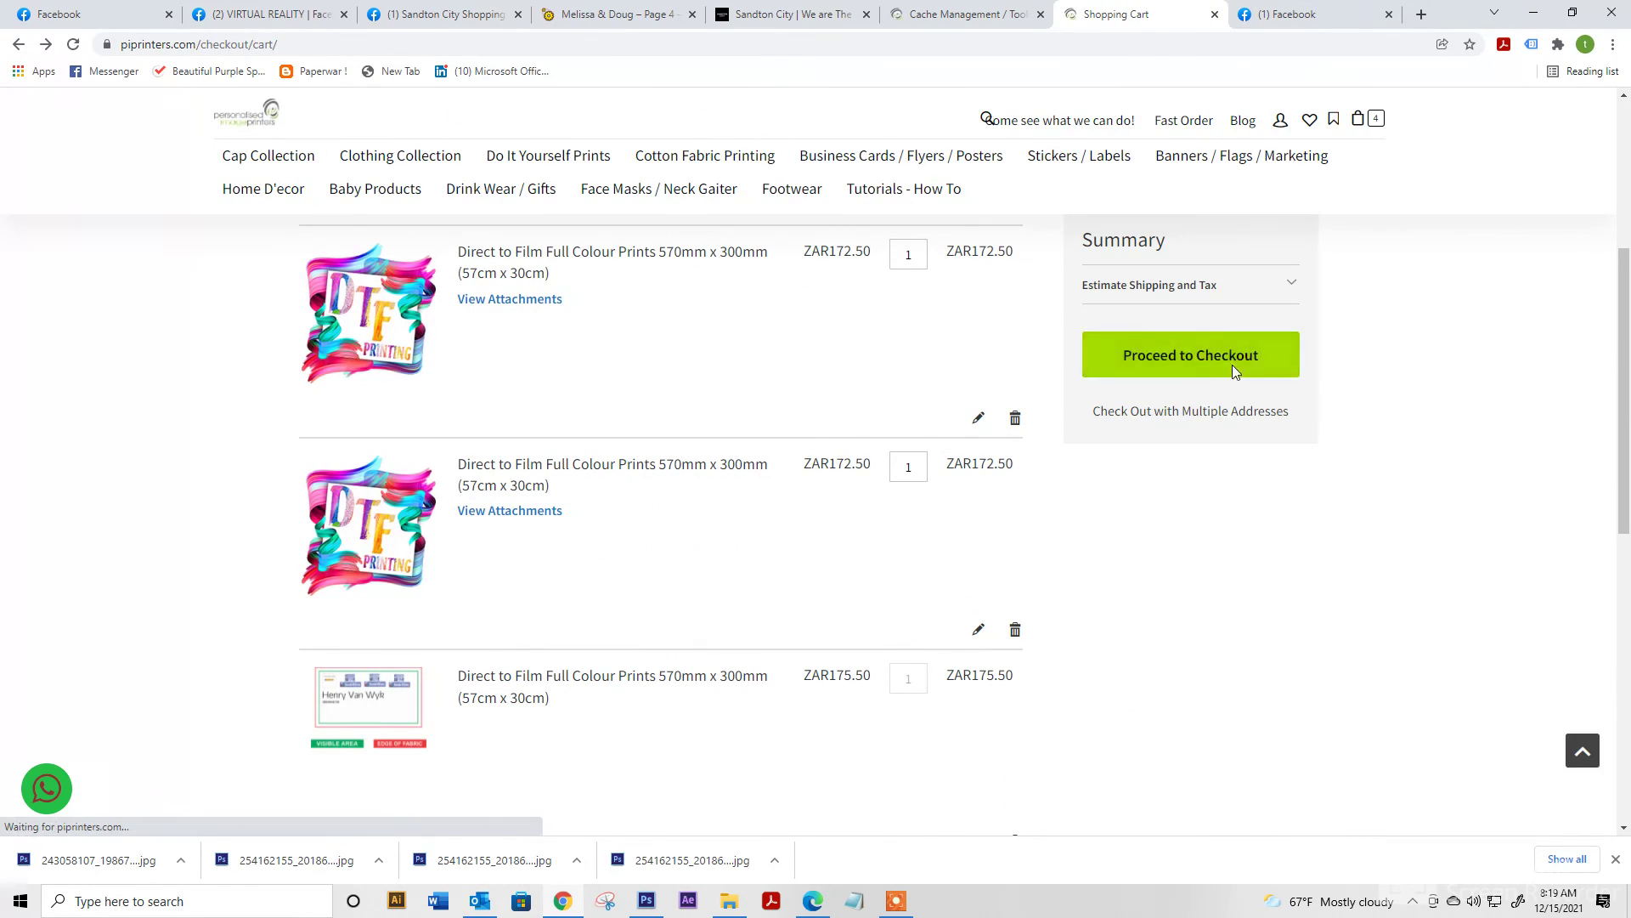
{"action": "left_click", "coordinate": [1232, 364]}
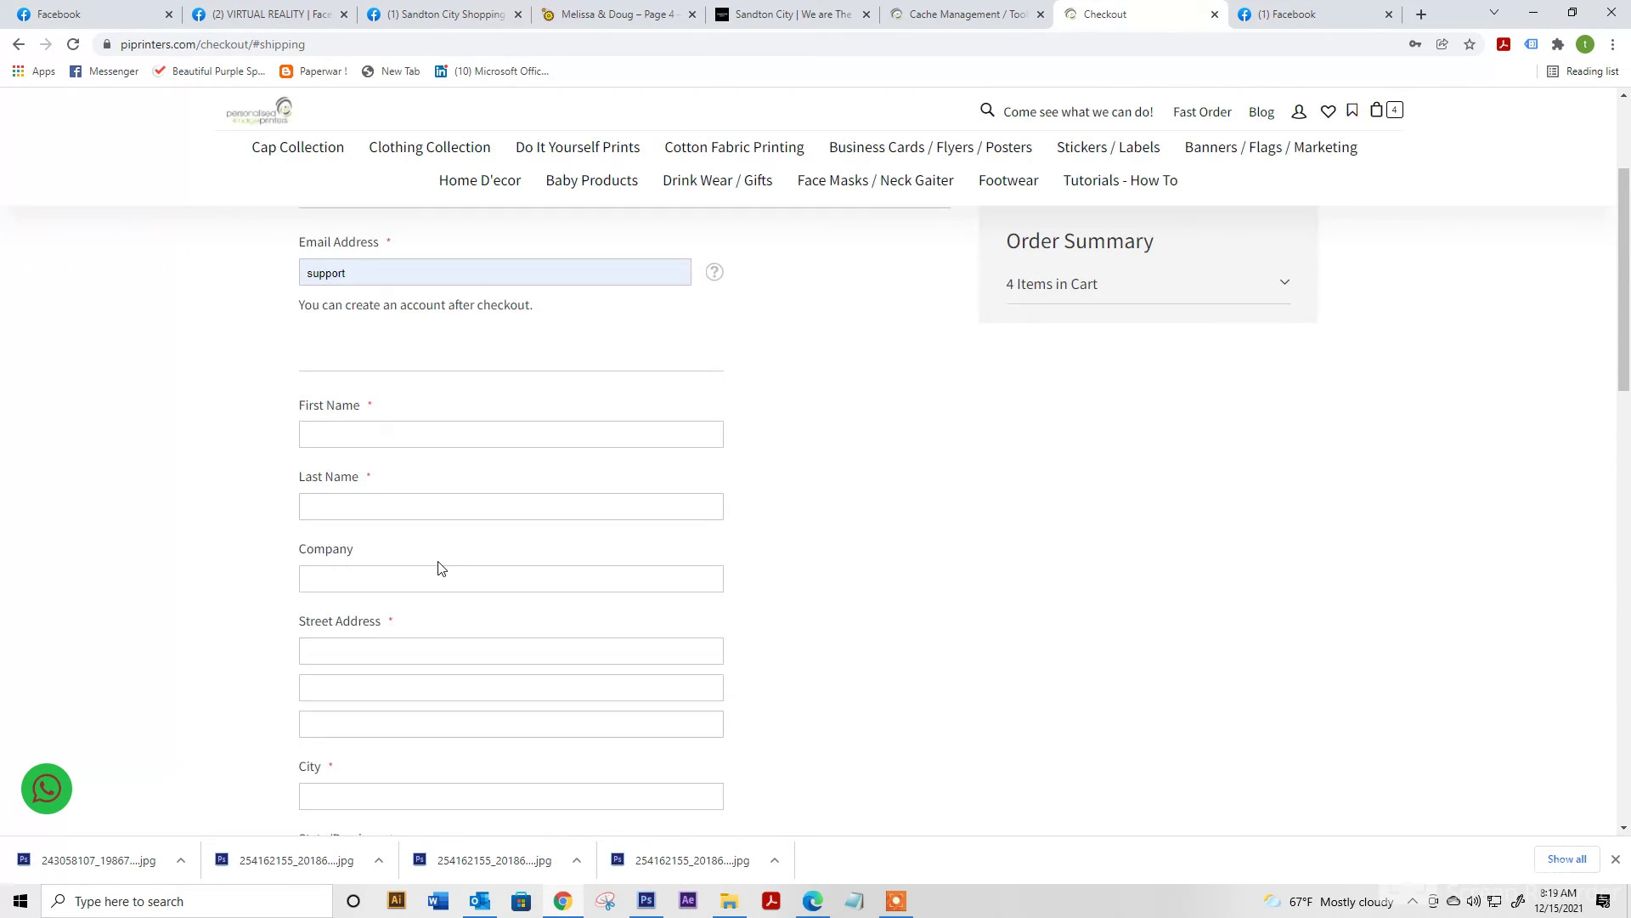
{"action": "scroll", "coordinate": [705, 514], "scroll_direction": "up", "scroll_amount": 3}
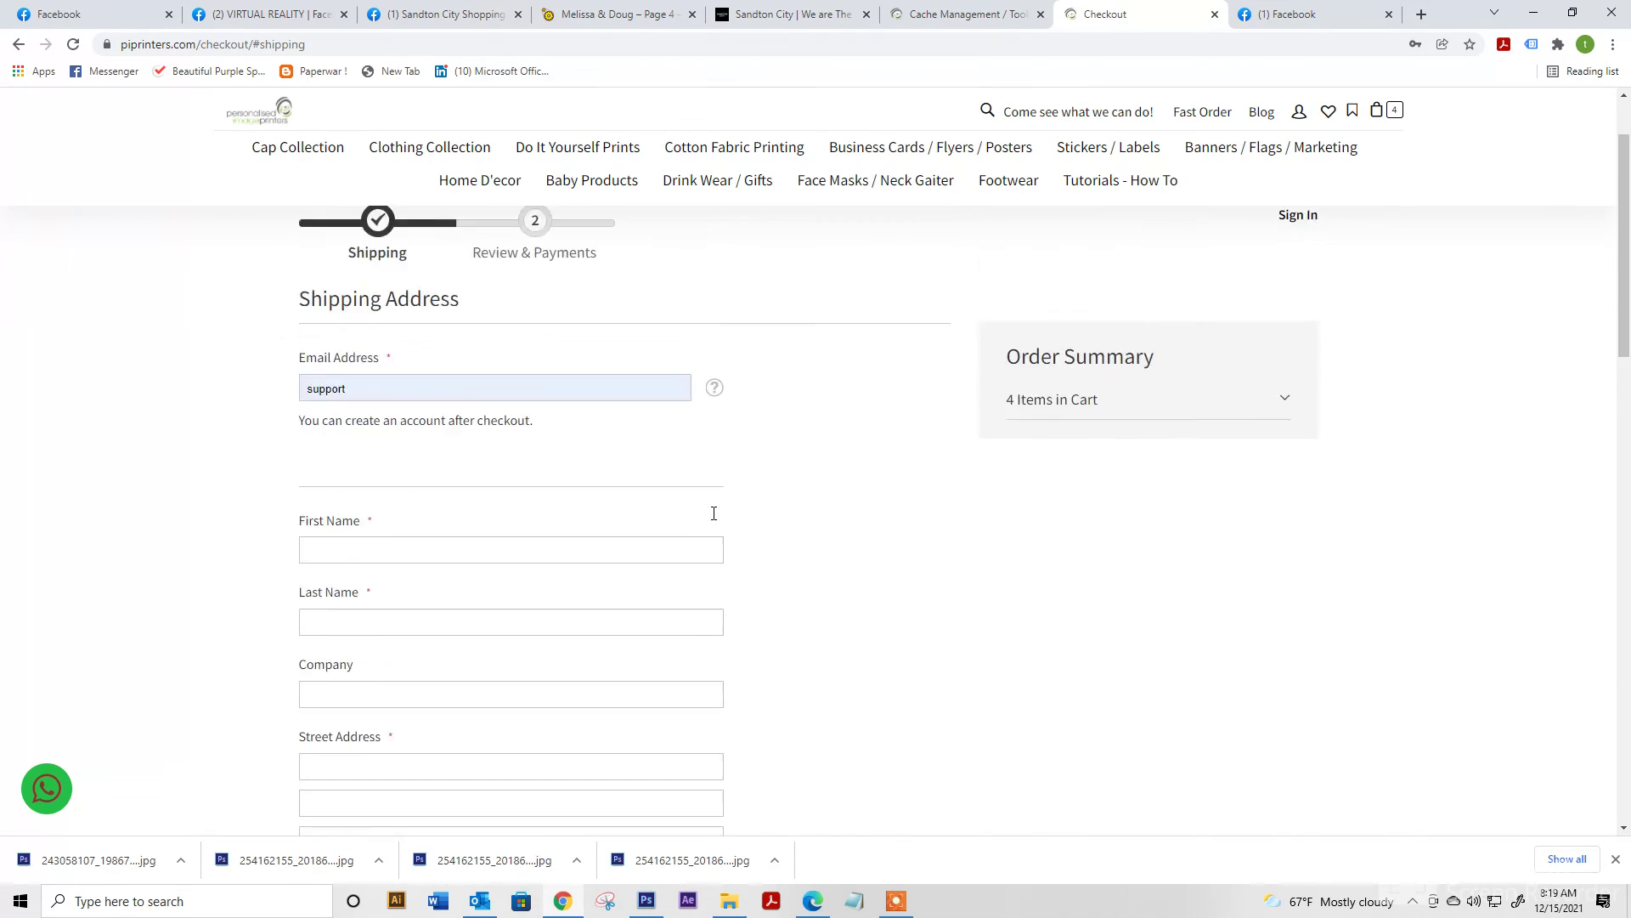